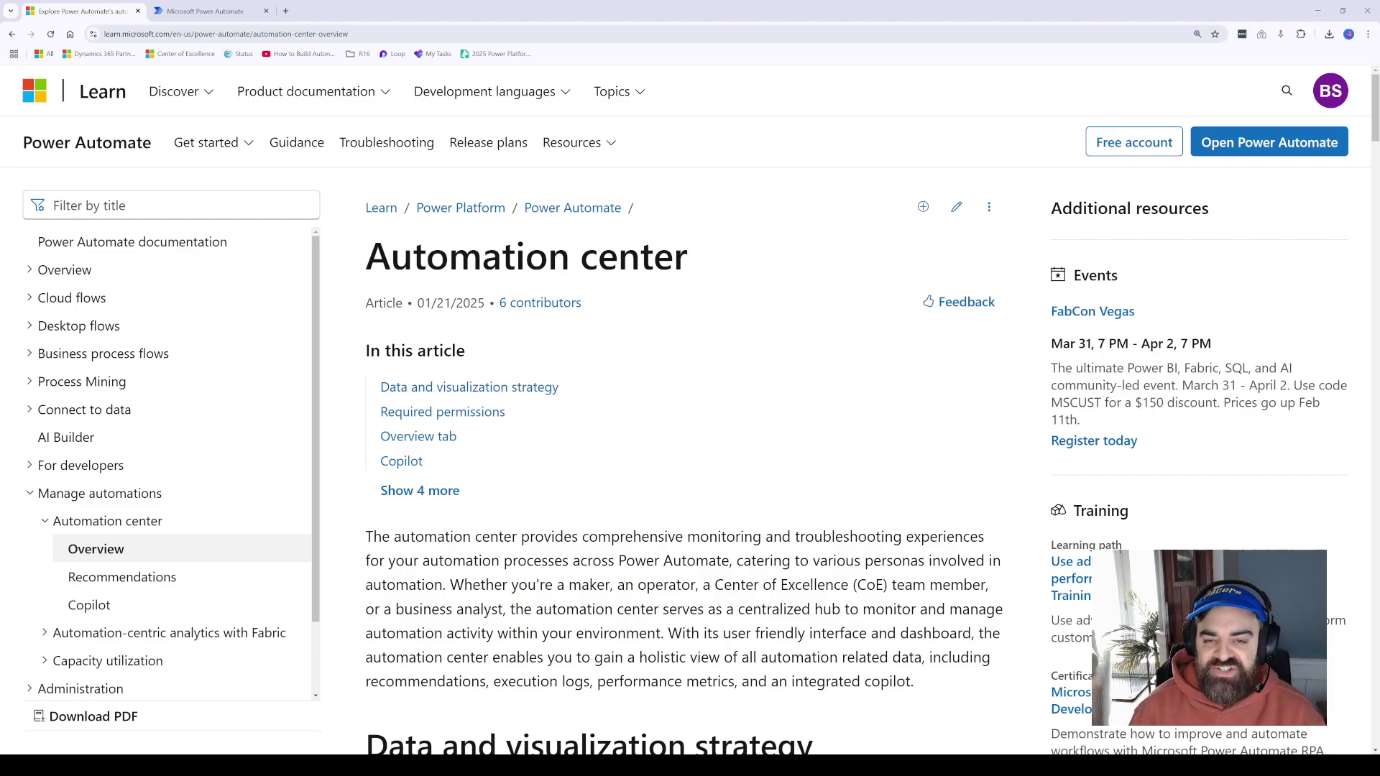
Read the introduction of the Automation center documentation article and switch to the Power Automate portal
{"action": "scroll", "coordinate": [686, 409], "scroll_direction": "down", "scroll_amount": 2}
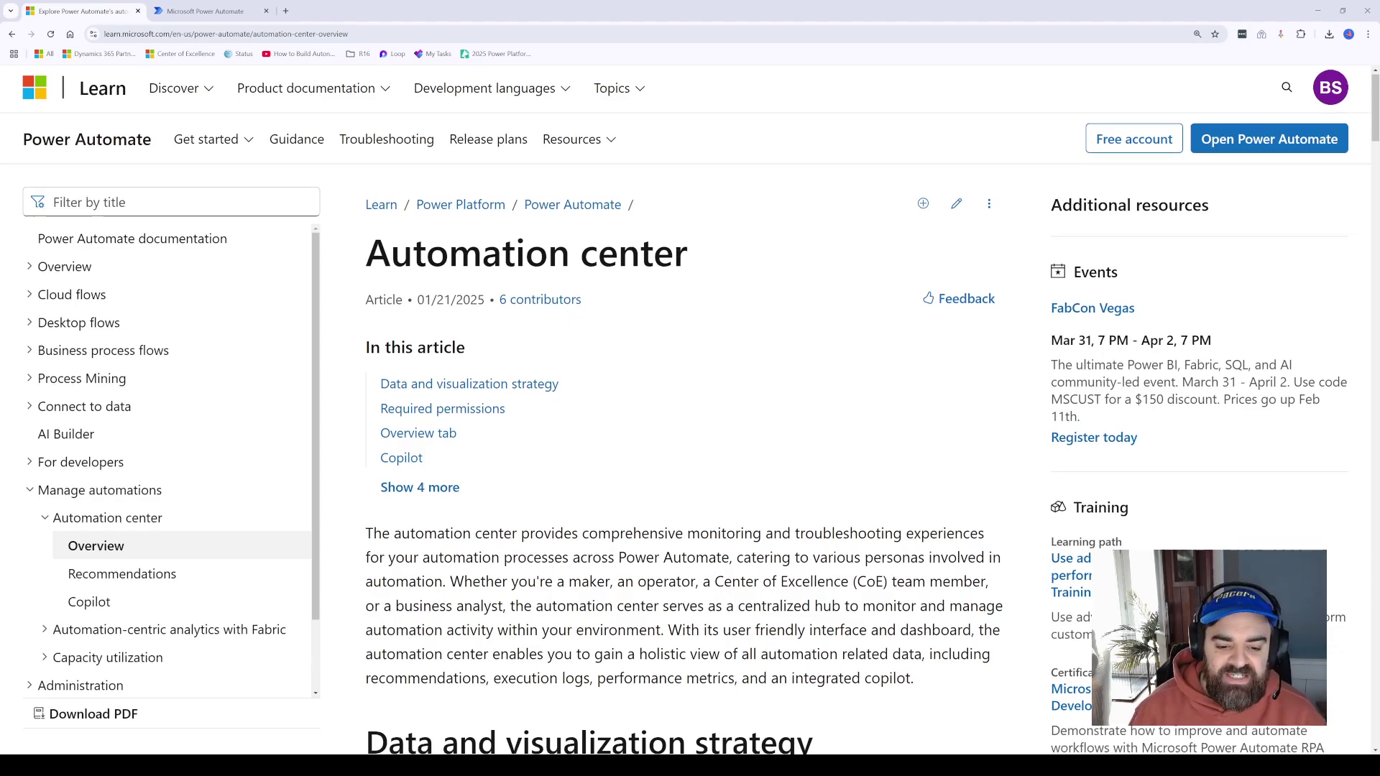
{"action": "scroll", "coordinate": [686, 410], "scroll_direction": "down", "scroll_amount": 2}
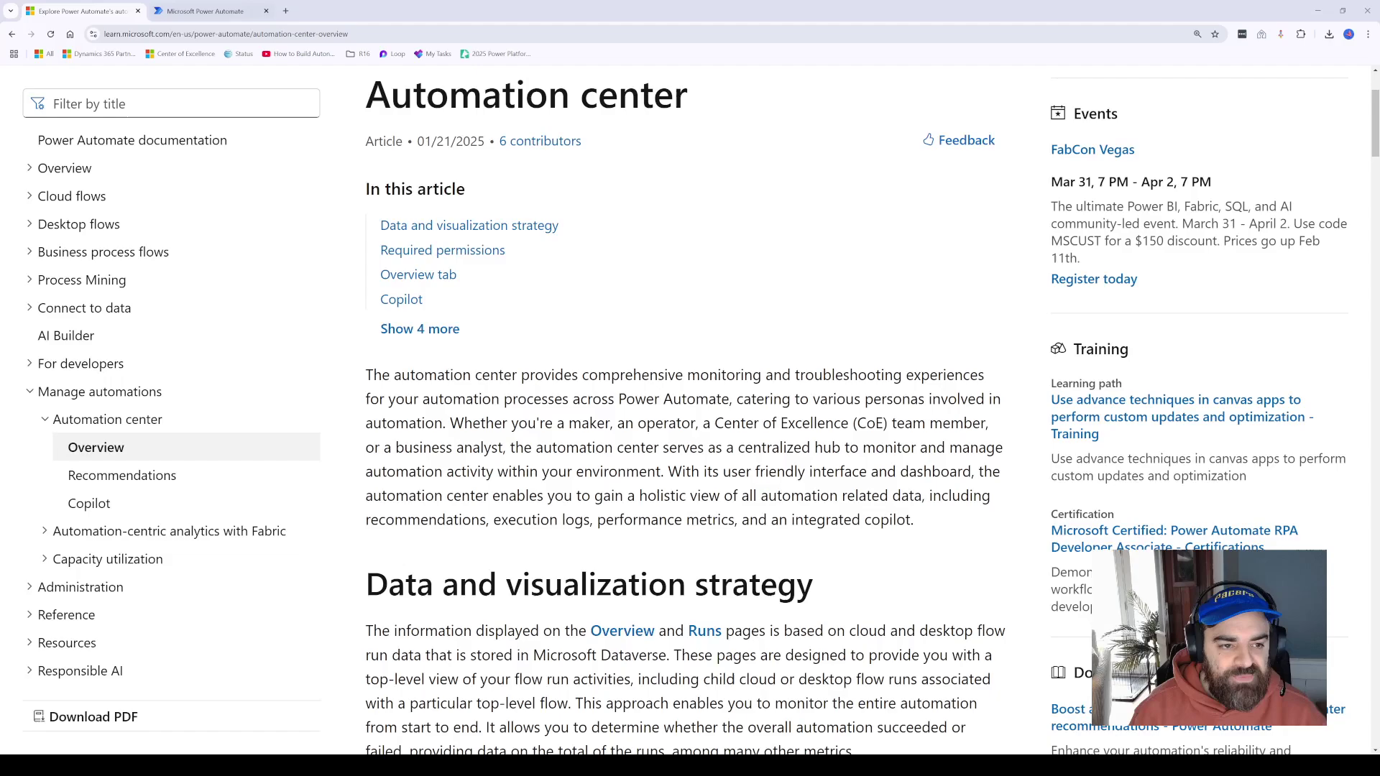
{"action": "left_click", "coordinate": [230, 12]}
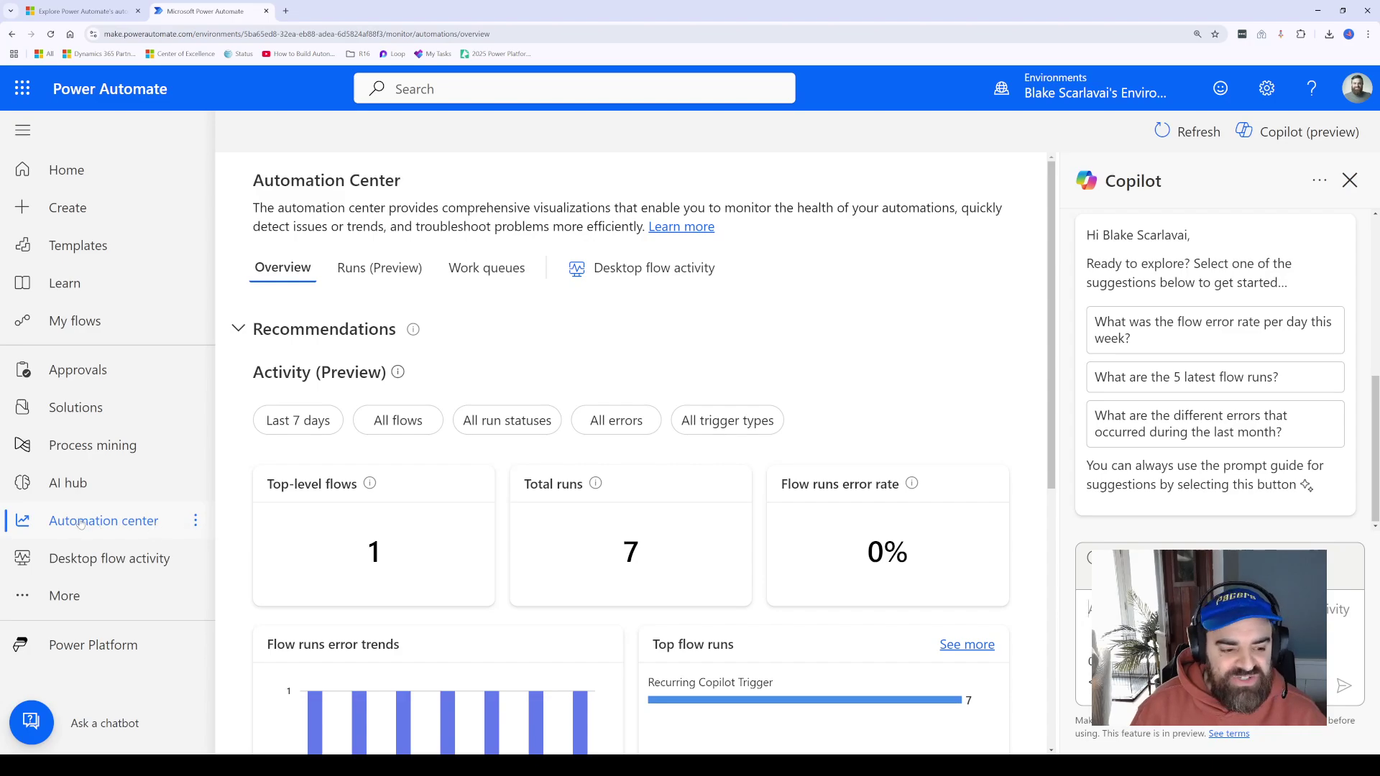
Check the additional navigation items for the Automation center entry and its pin option, and close the list
{"action": "left_click", "coordinate": [68, 601]}
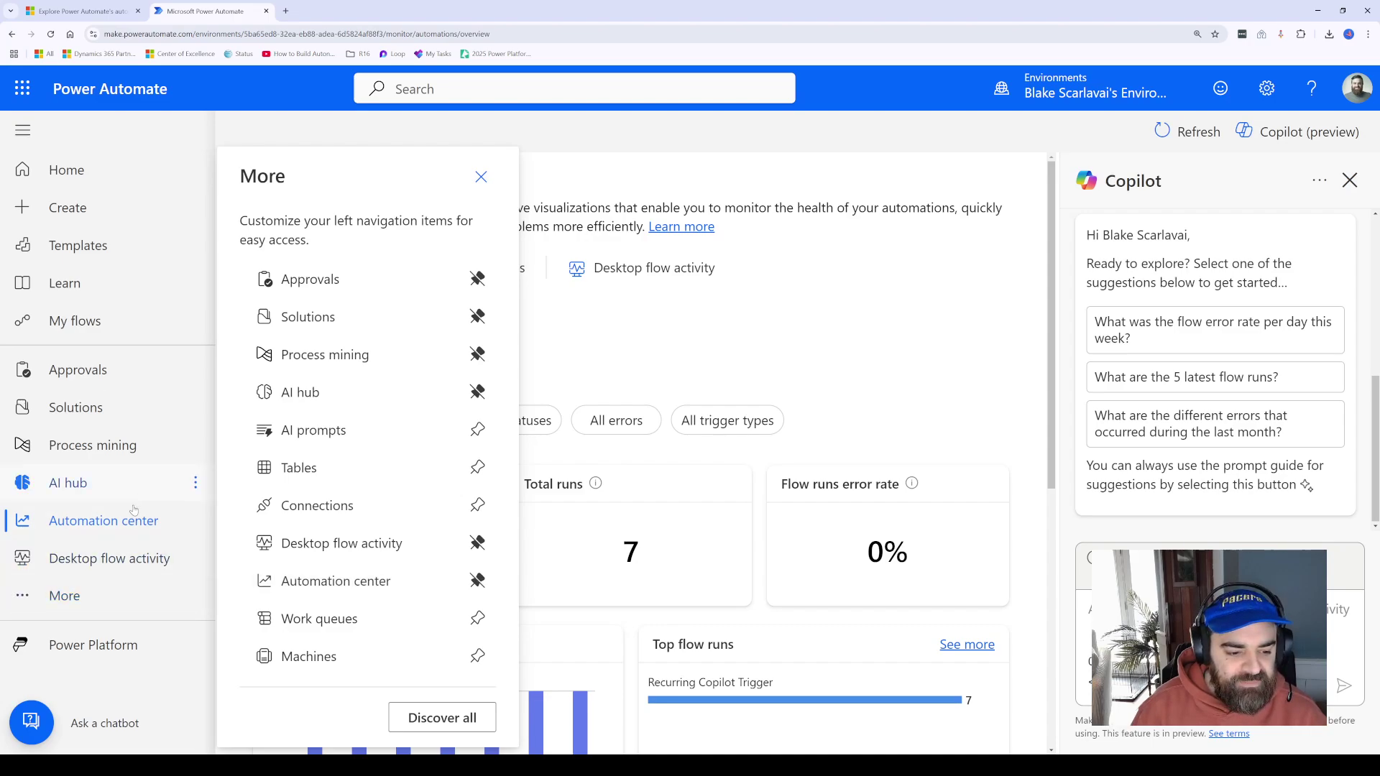
{"action": "left_click", "coordinate": [105, 604]}
{"action": "left_click", "coordinate": [607, 339]}
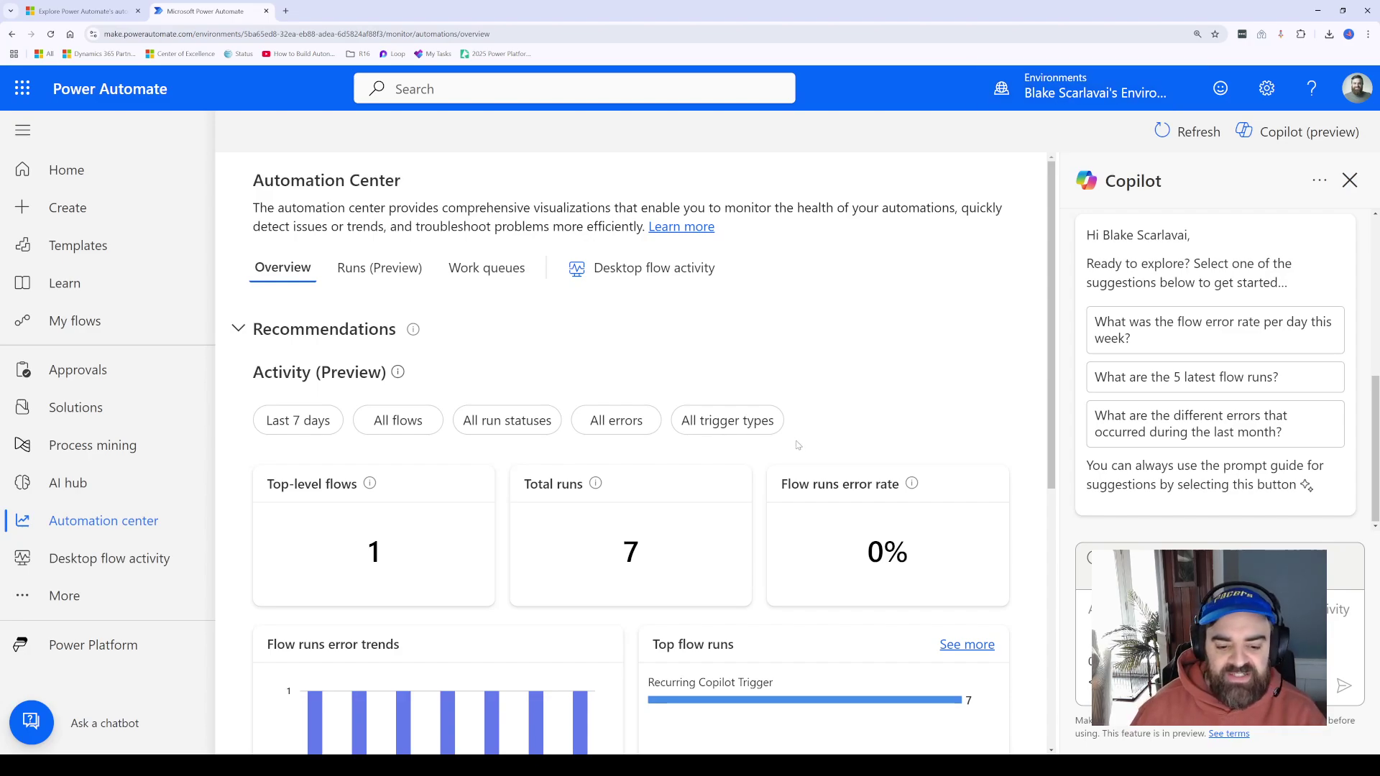
Examine the Automation Center overview's activity totals, flow runs error trends, top flow runs and flow run failures
{"action": "scroll", "coordinate": [794, 432], "scroll_direction": "down", "scroll_amount": 2}
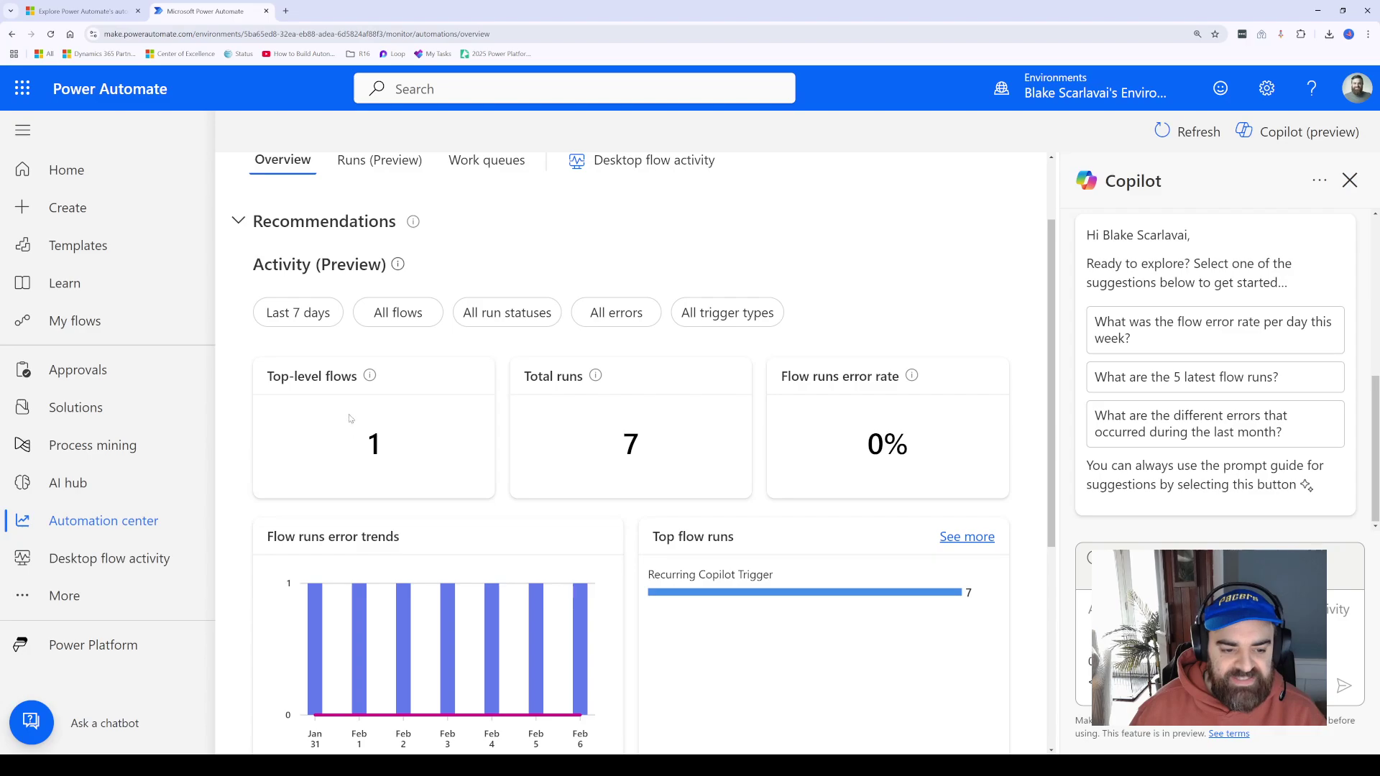
{"action": "scroll", "coordinate": [302, 413], "scroll_direction": "down", "scroll_amount": 2}
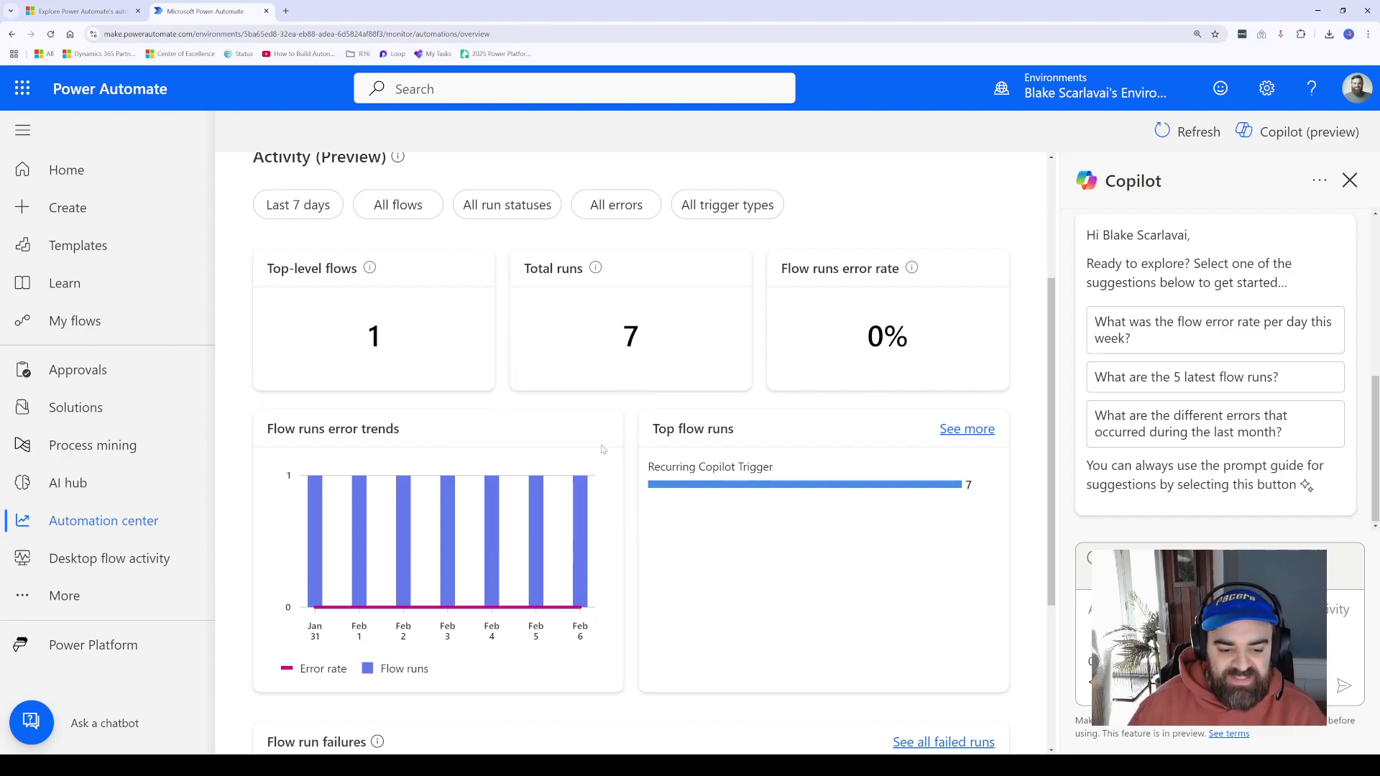
{"action": "scroll", "coordinate": [604, 450], "scroll_direction": "down", "scroll_amount": 2}
{"action": "scroll", "coordinate": [624, 466], "scroll_direction": "up", "scroll_amount": 3}
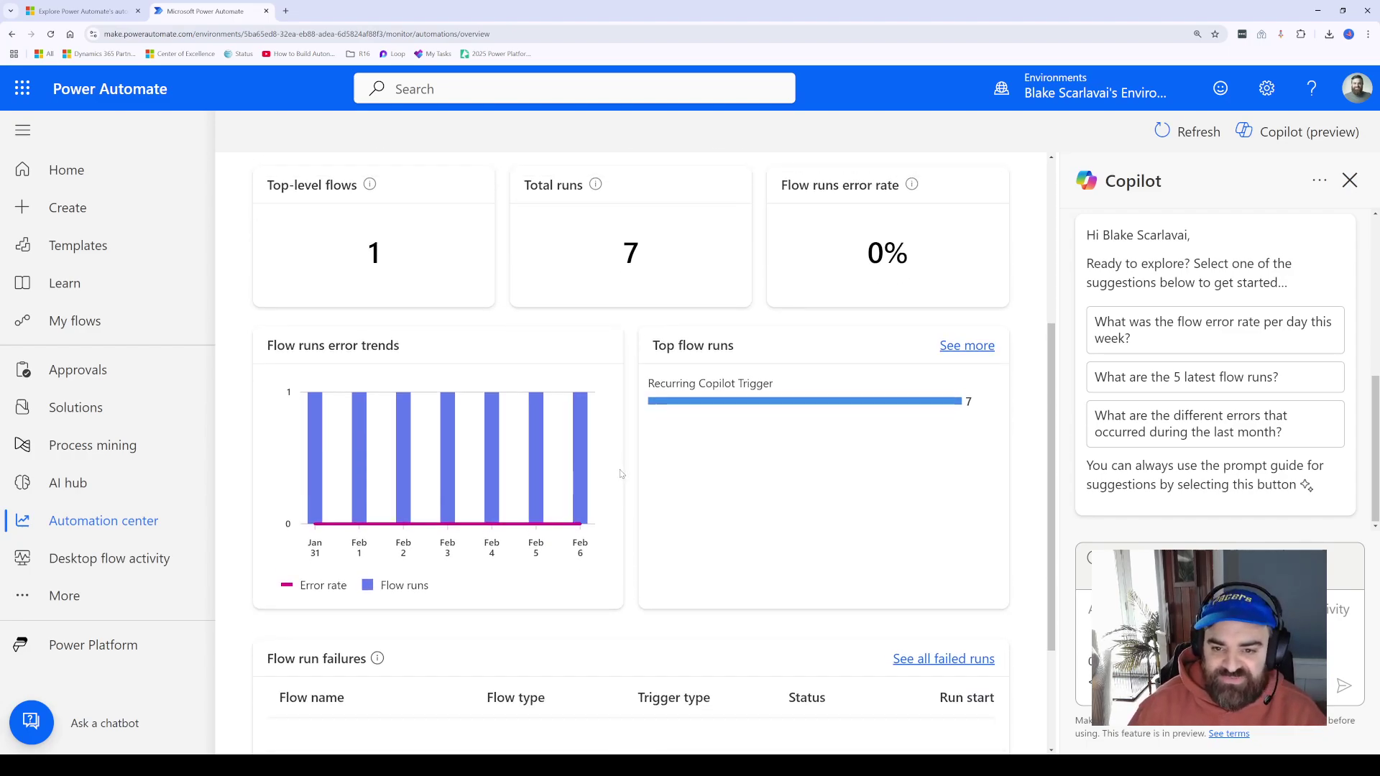
{"action": "left_click_drag", "start_coordinate": [664, 524], "coordinate": [727, 519]}
{"action": "left_click", "coordinate": [732, 520]}
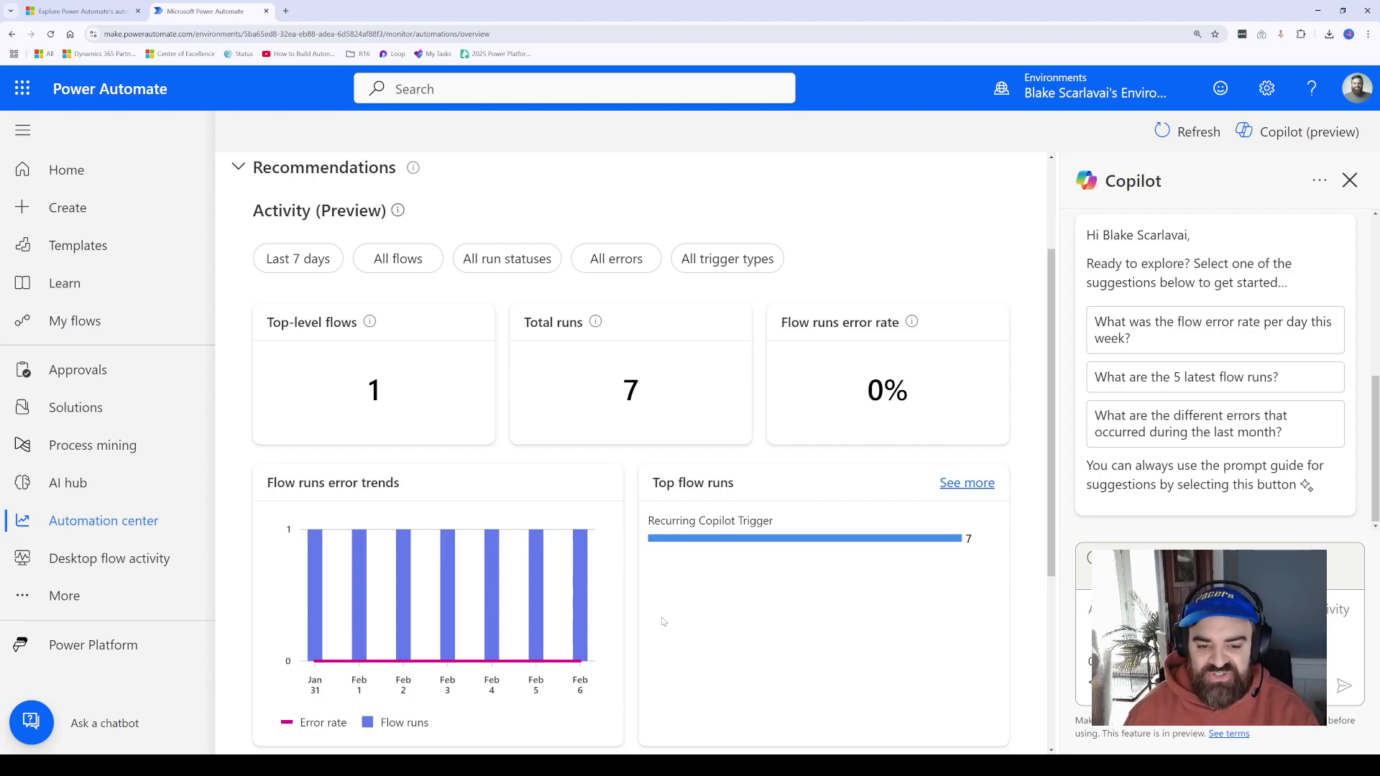
{"action": "scroll", "coordinate": [667, 612], "scroll_direction": "down", "scroll_amount": 2}
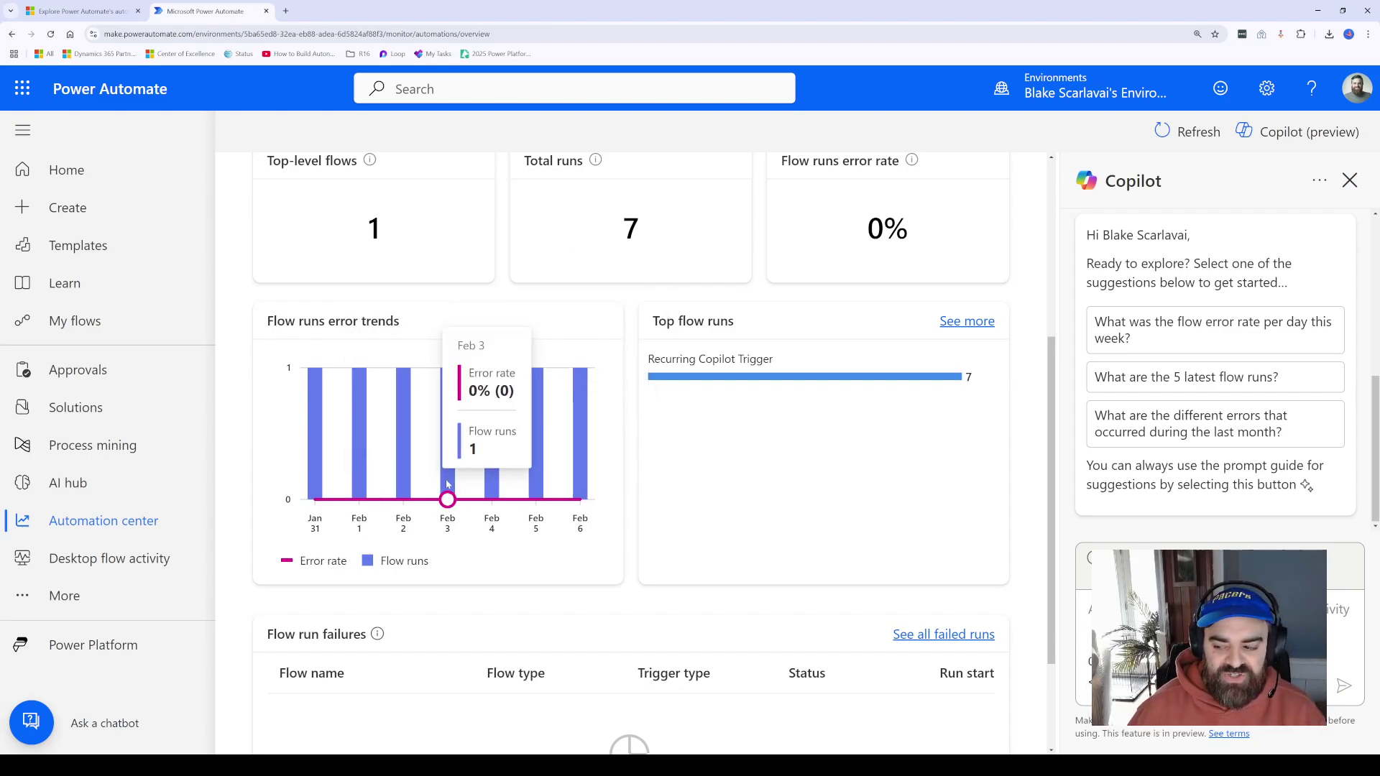
{"action": "scroll", "coordinate": [496, 539], "scroll_direction": "down", "scroll_amount": 2}
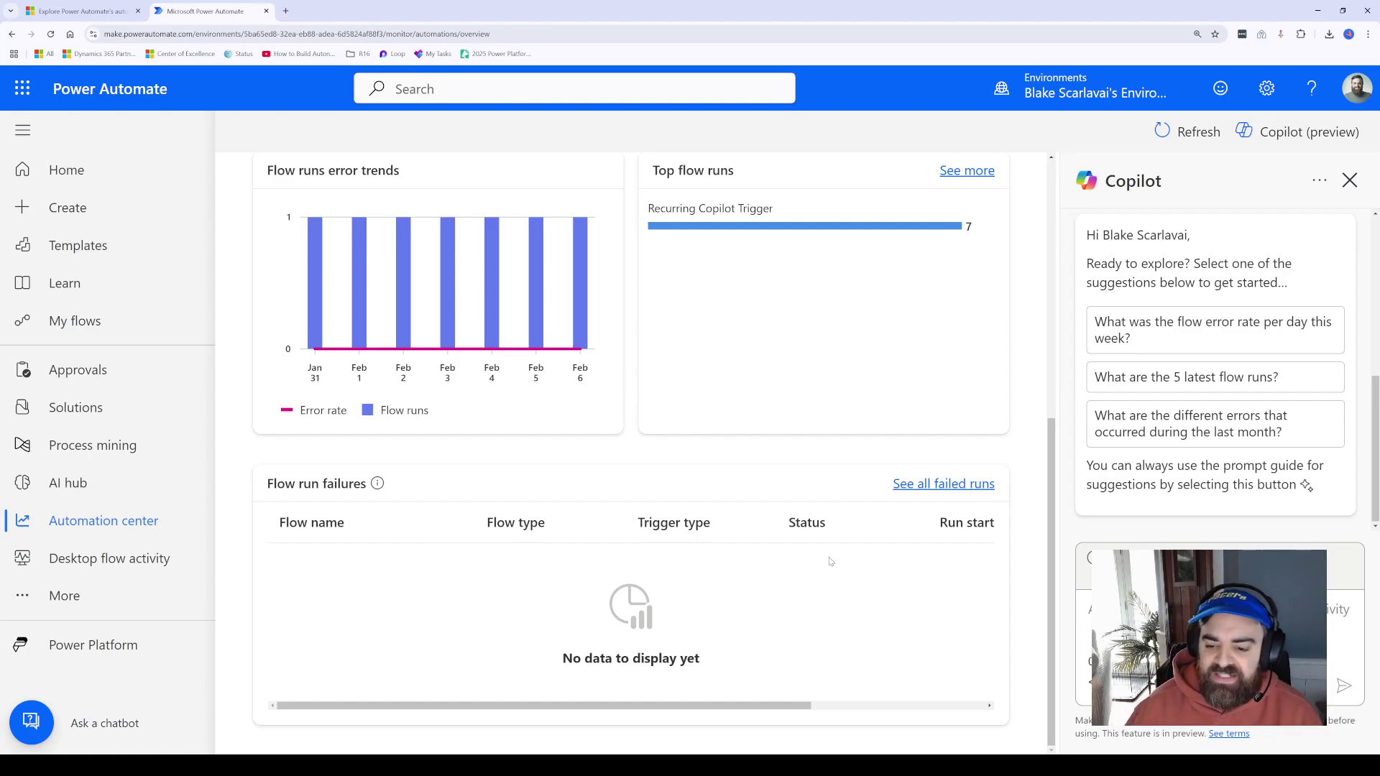
{"action": "scroll", "coordinate": [704, 354], "scroll_direction": "up", "scroll_amount": 5}
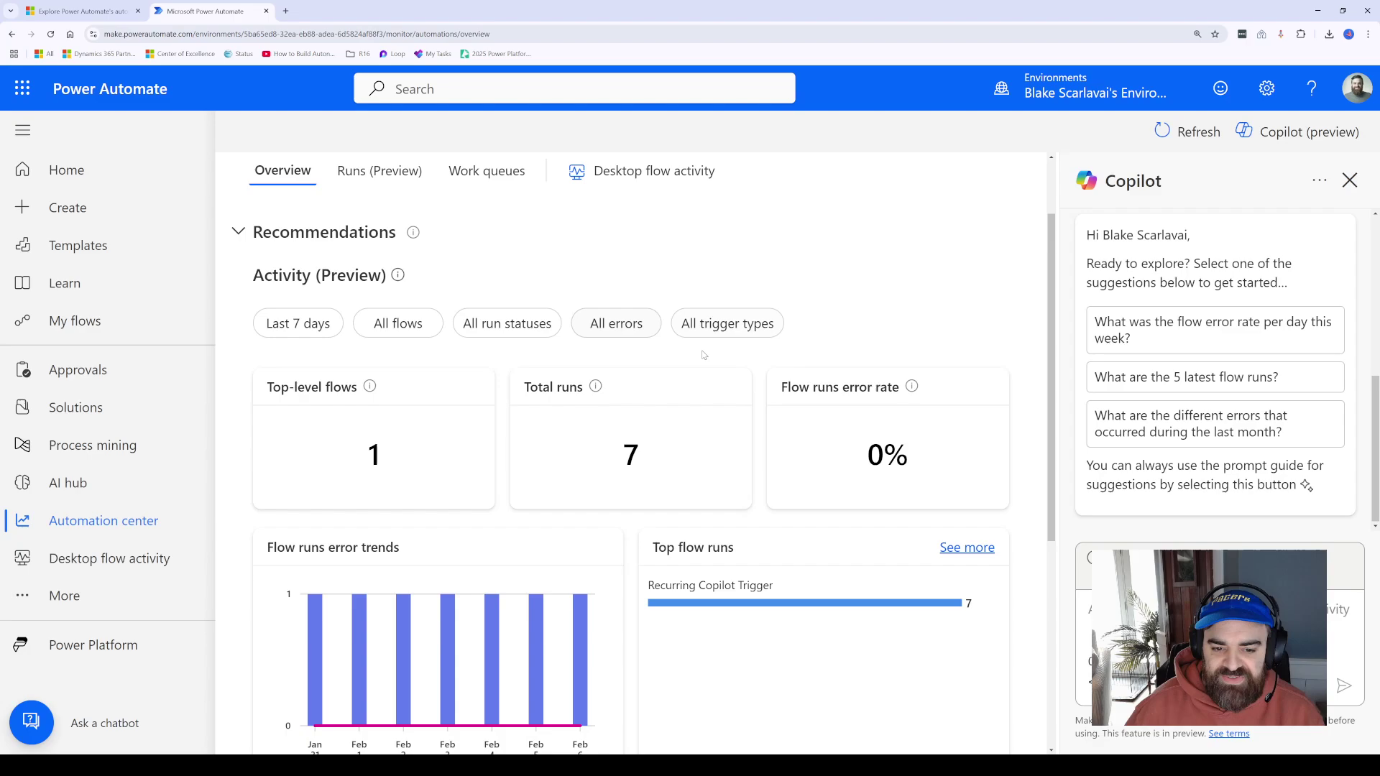
View the individual flow runs in Runs (Preview) with their filters, and return to the Automation Center overview
{"action": "left_click", "coordinate": [387, 182]}
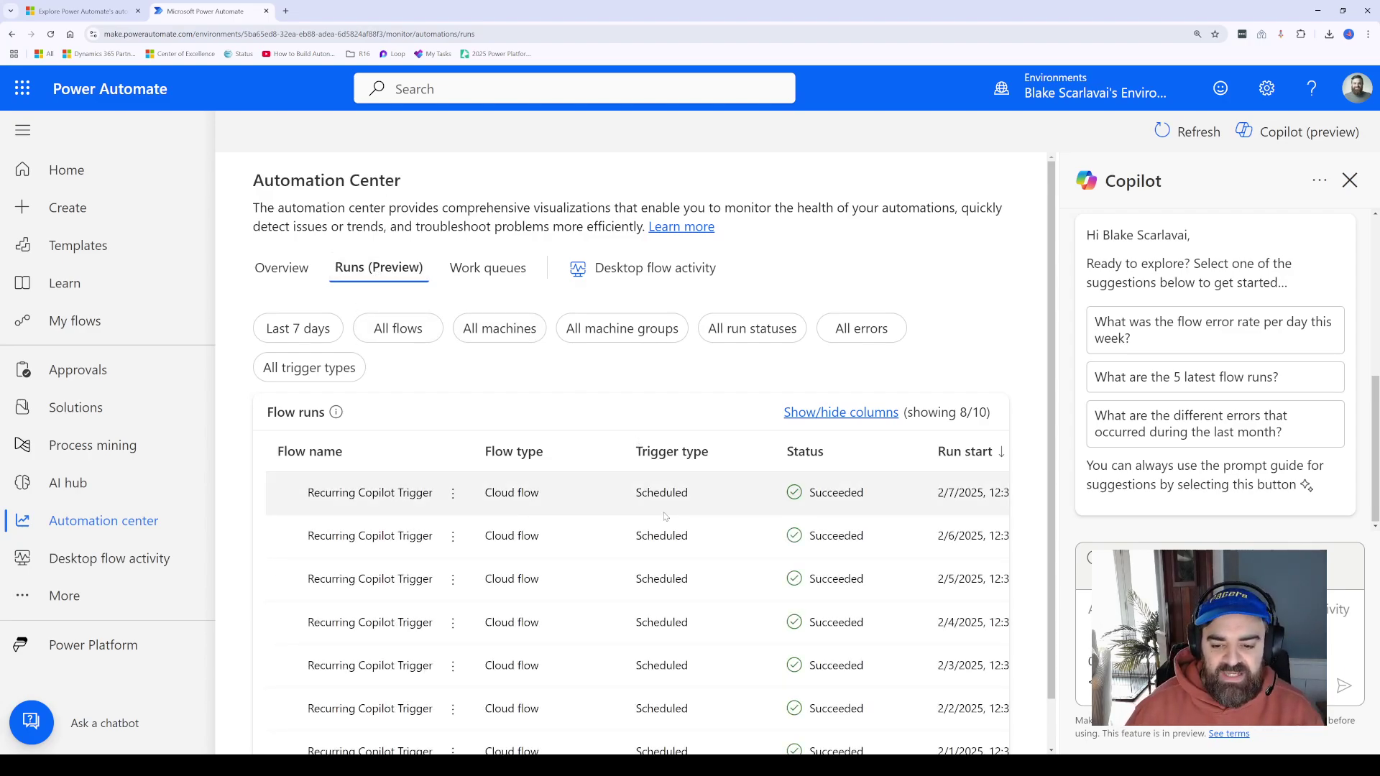
{"action": "scroll", "coordinate": [711, 575], "scroll_direction": "down", "scroll_amount": 1}
{"action": "scroll", "coordinate": [708, 586], "scroll_direction": "up", "scroll_amount": 1}
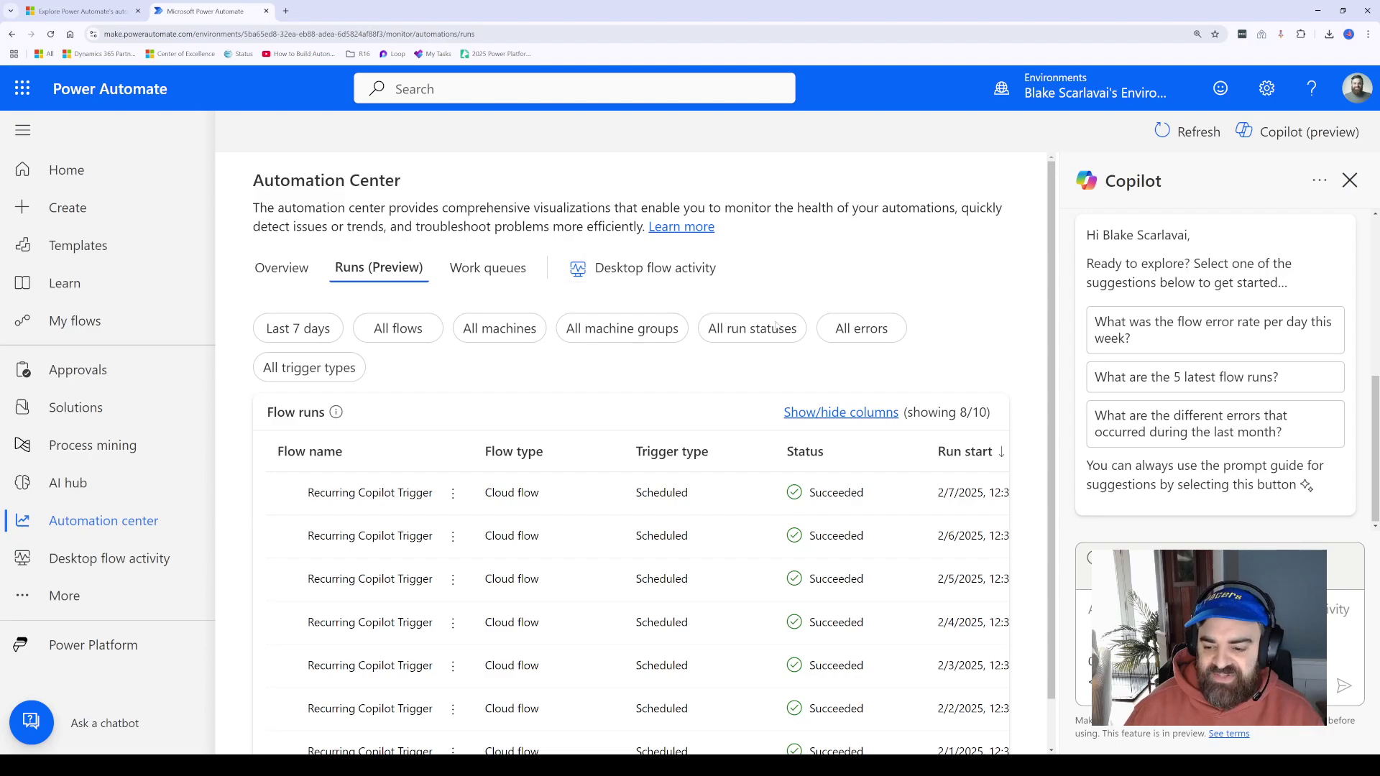
{"action": "left_click", "coordinate": [277, 280]}
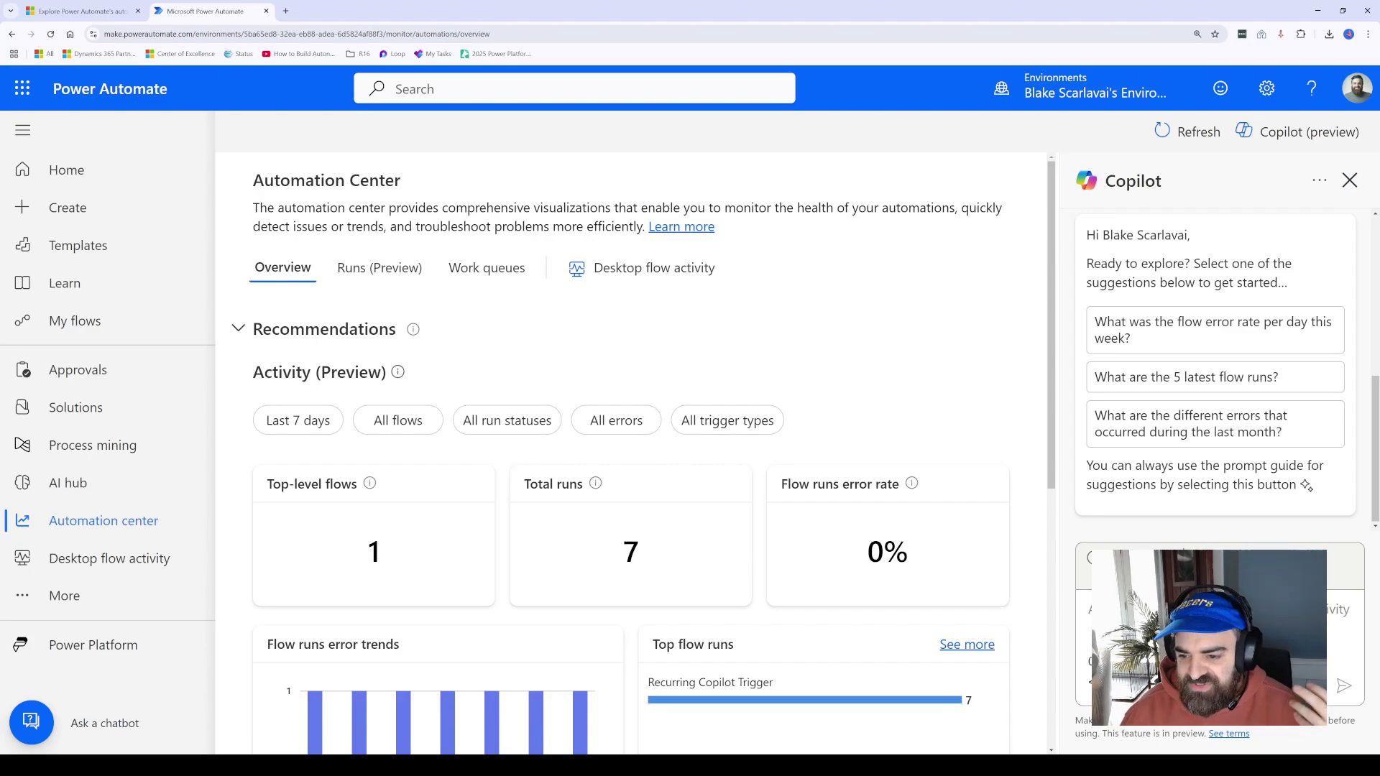
Ask Copilot the suggested question "What are the 5 latest flow runs?" and review its answer
{"action": "left_click", "coordinate": [1203, 389]}
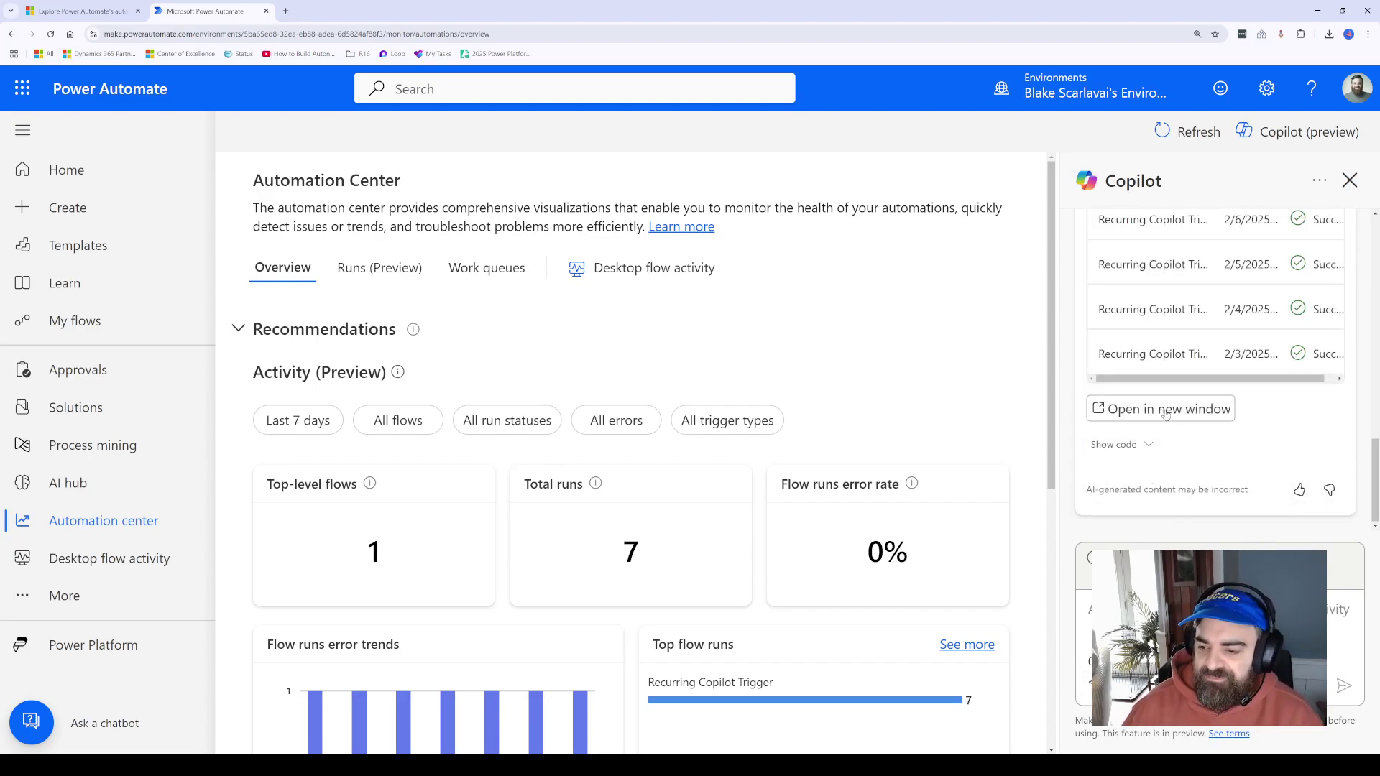
{"action": "scroll", "coordinate": [1186, 395], "scroll_direction": "up", "scroll_amount": 3}
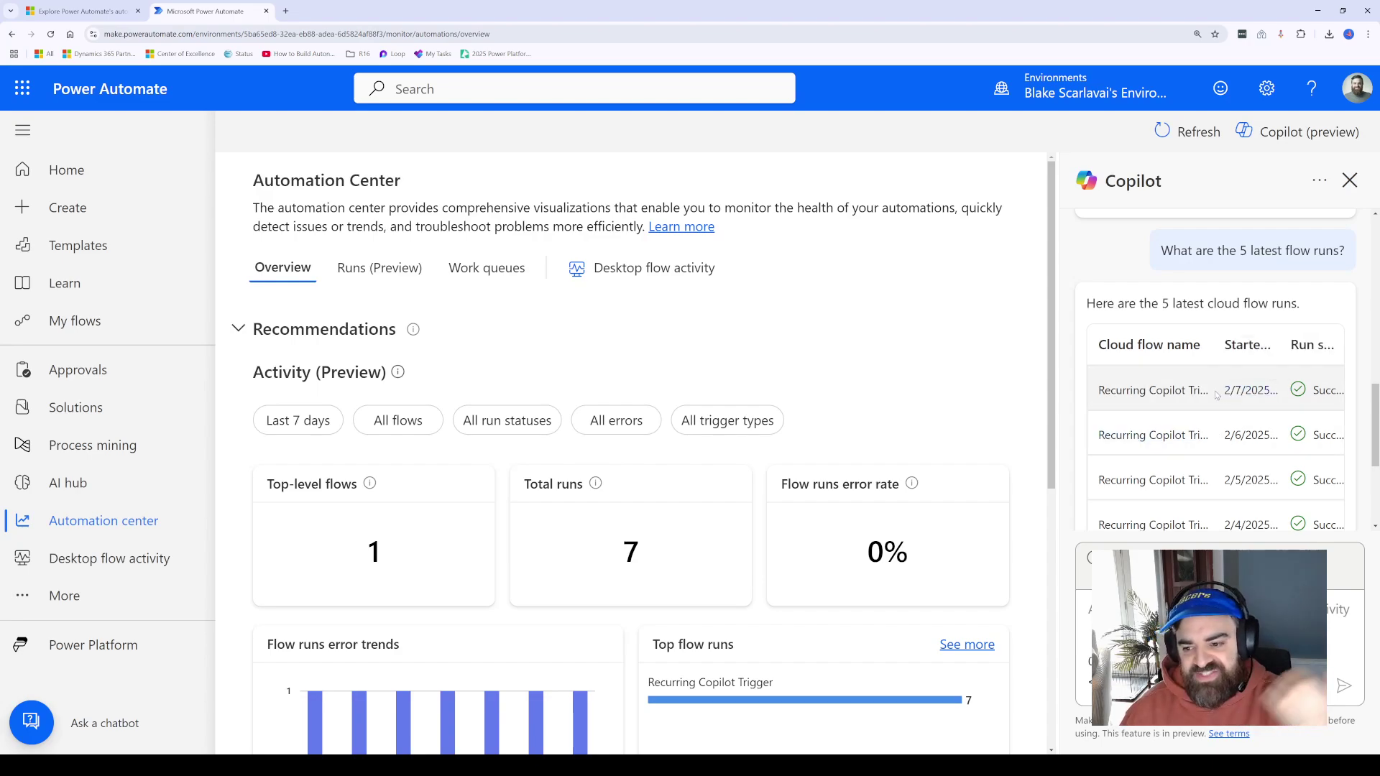
{"action": "scroll", "coordinate": [1200, 446], "scroll_direction": "down", "scroll_amount": 2}
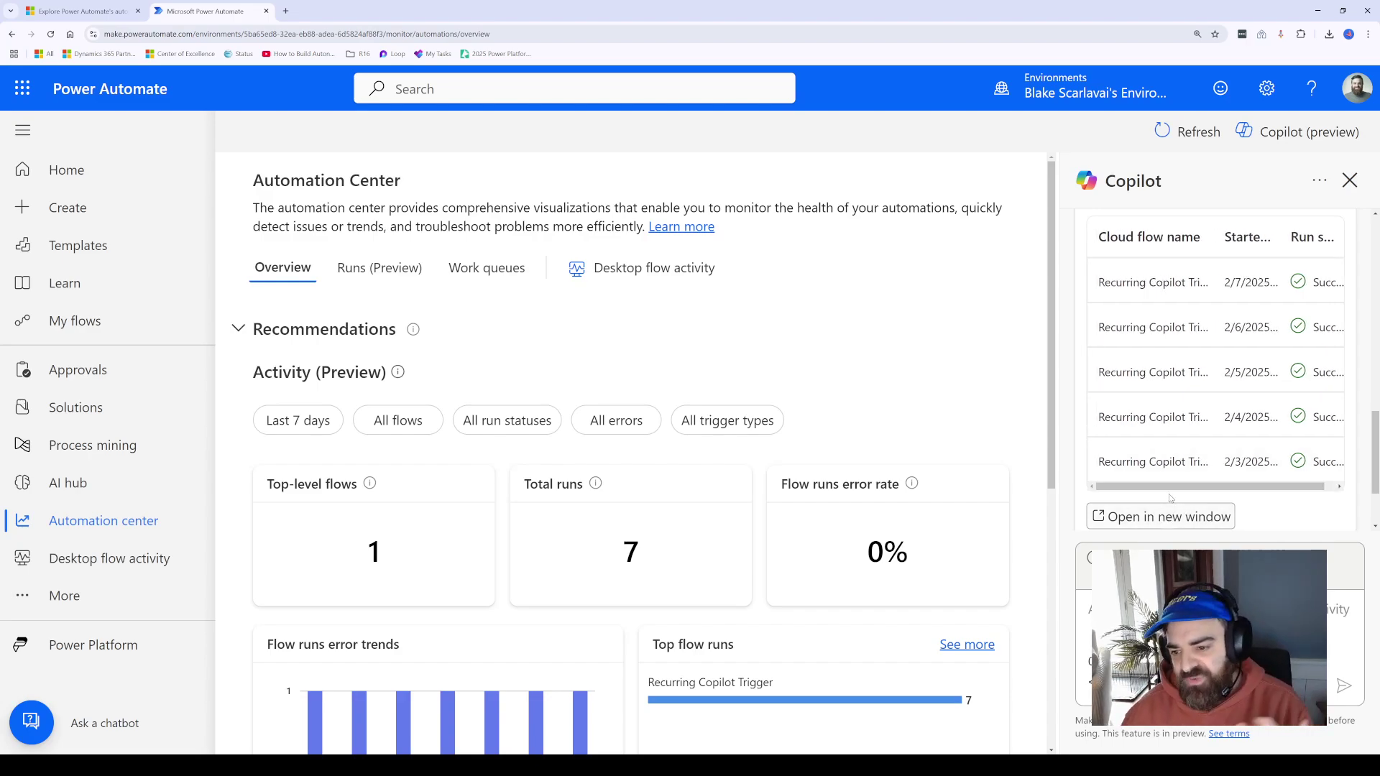
Look through Copilot's suggested cloud flow questions and its Copilot + Power Automate introduction cards
{"action": "scroll", "coordinate": [1170, 497], "scroll_direction": "up", "scroll_amount": 5}
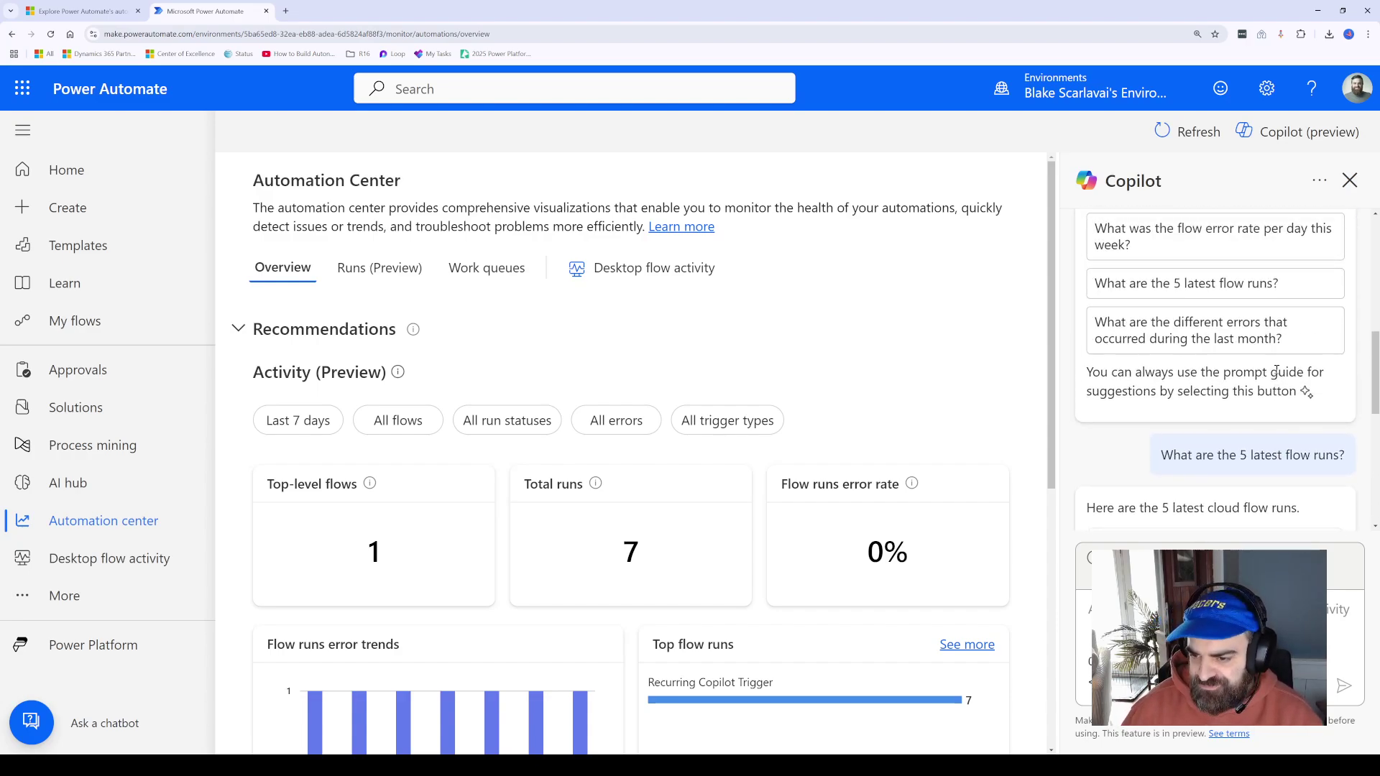
{"action": "scroll", "coordinate": [1251, 353], "scroll_direction": "up", "scroll_amount": 1}
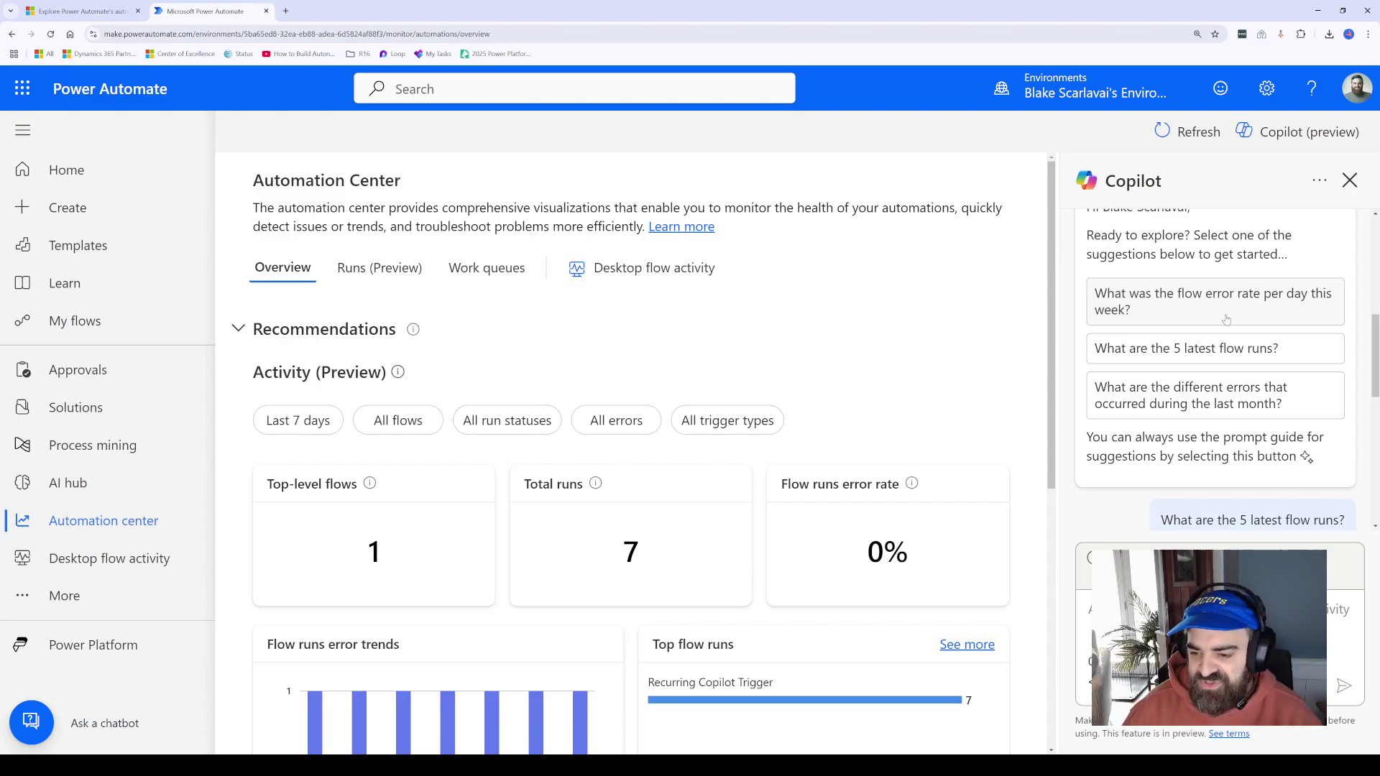
{"action": "scroll", "coordinate": [1219, 335], "scroll_direction": "up", "scroll_amount": 1}
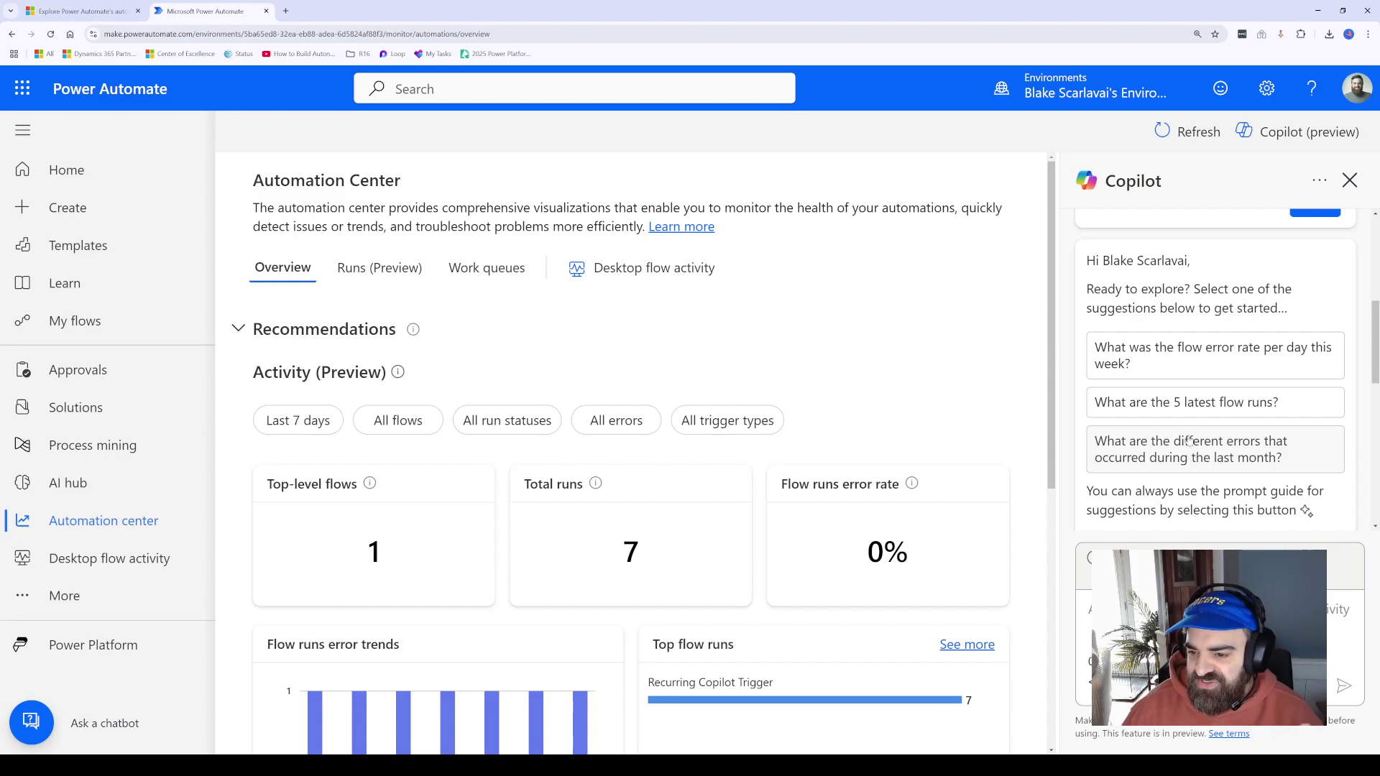
{"action": "scroll", "coordinate": [1190, 441], "scroll_direction": "up", "scroll_amount": 3}
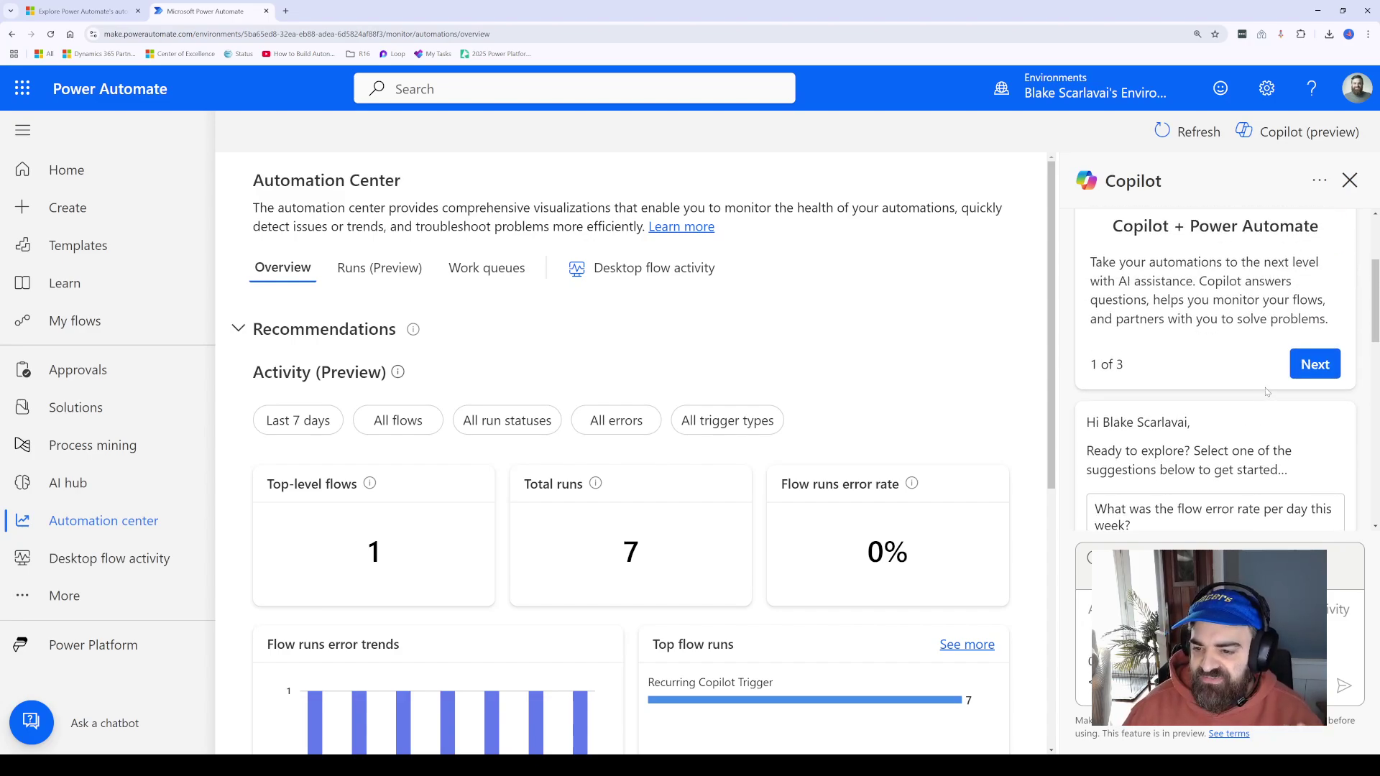
{"action": "scroll", "coordinate": [1265, 424], "scroll_direction": "up", "scroll_amount": 2}
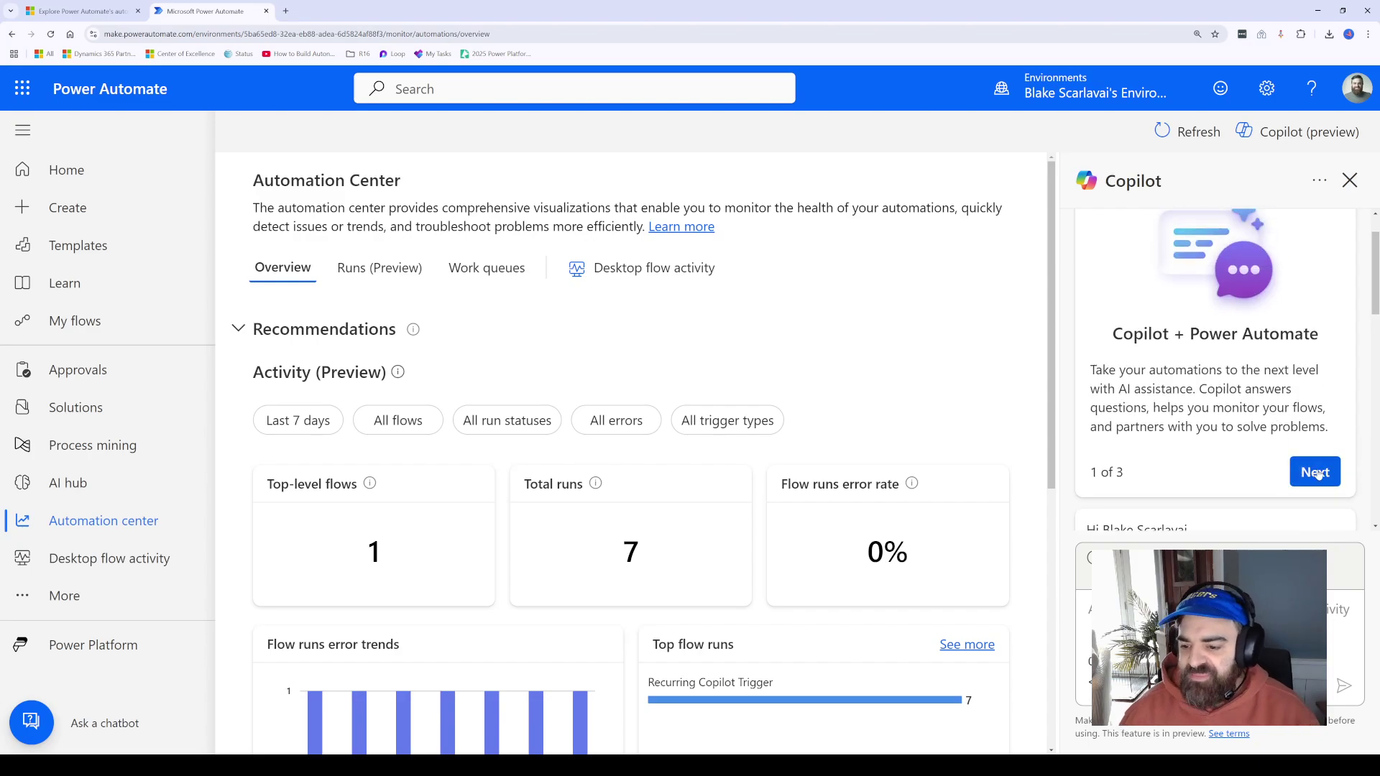
{"action": "left_click", "coordinate": [1316, 473]}
{"action": "left_click", "coordinate": [1226, 411]}
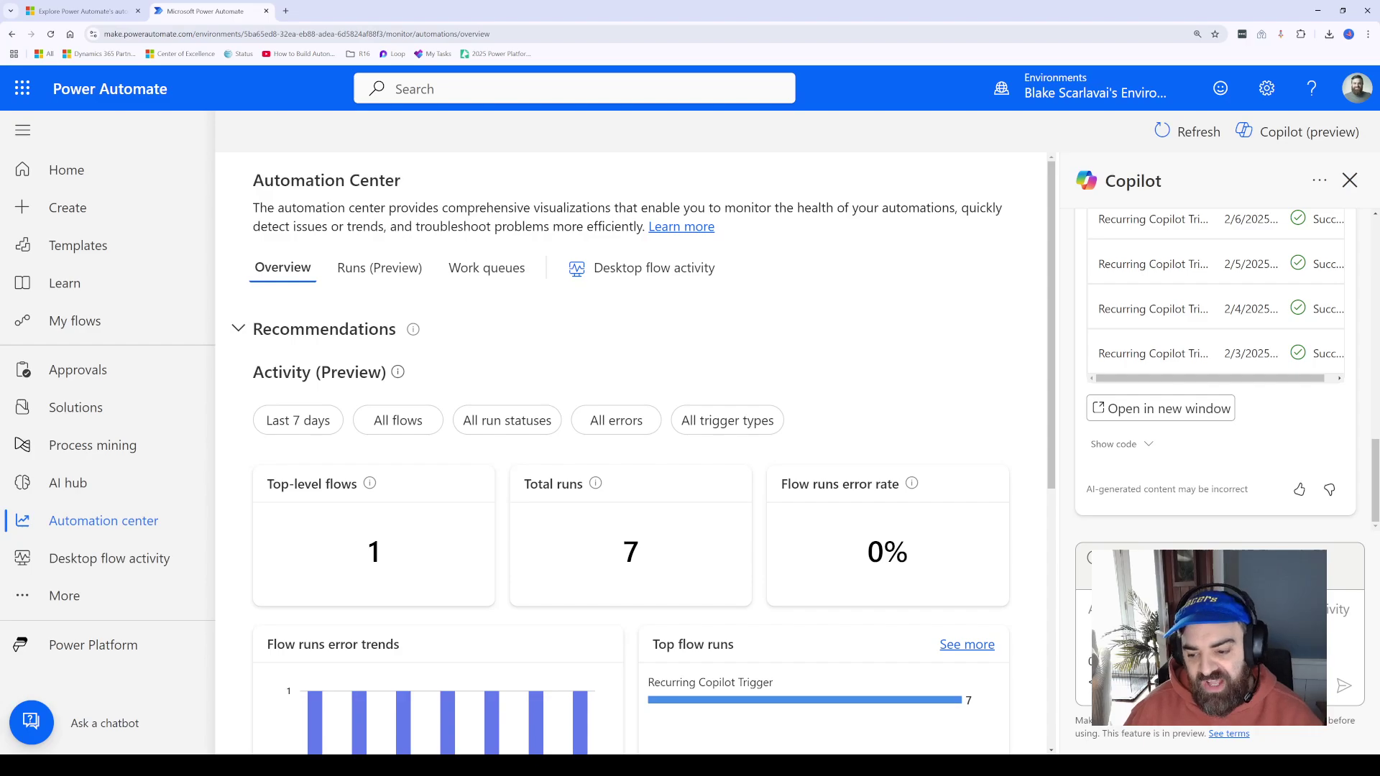
Switch the Copilot topic to Documentation and accept resetting the conversation
{"action": "left_click", "coordinate": [1089, 559]}
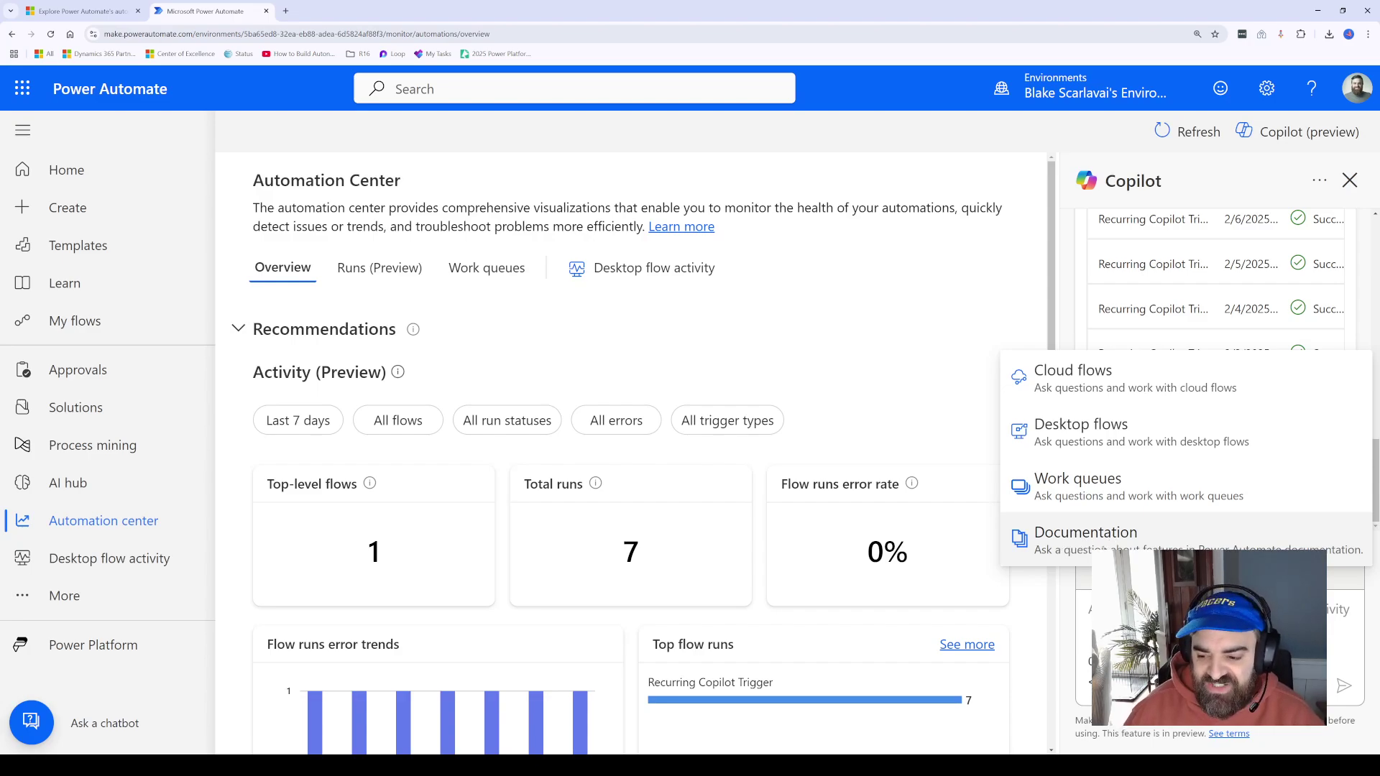
{"action": "left_click", "coordinate": [1086, 538]}
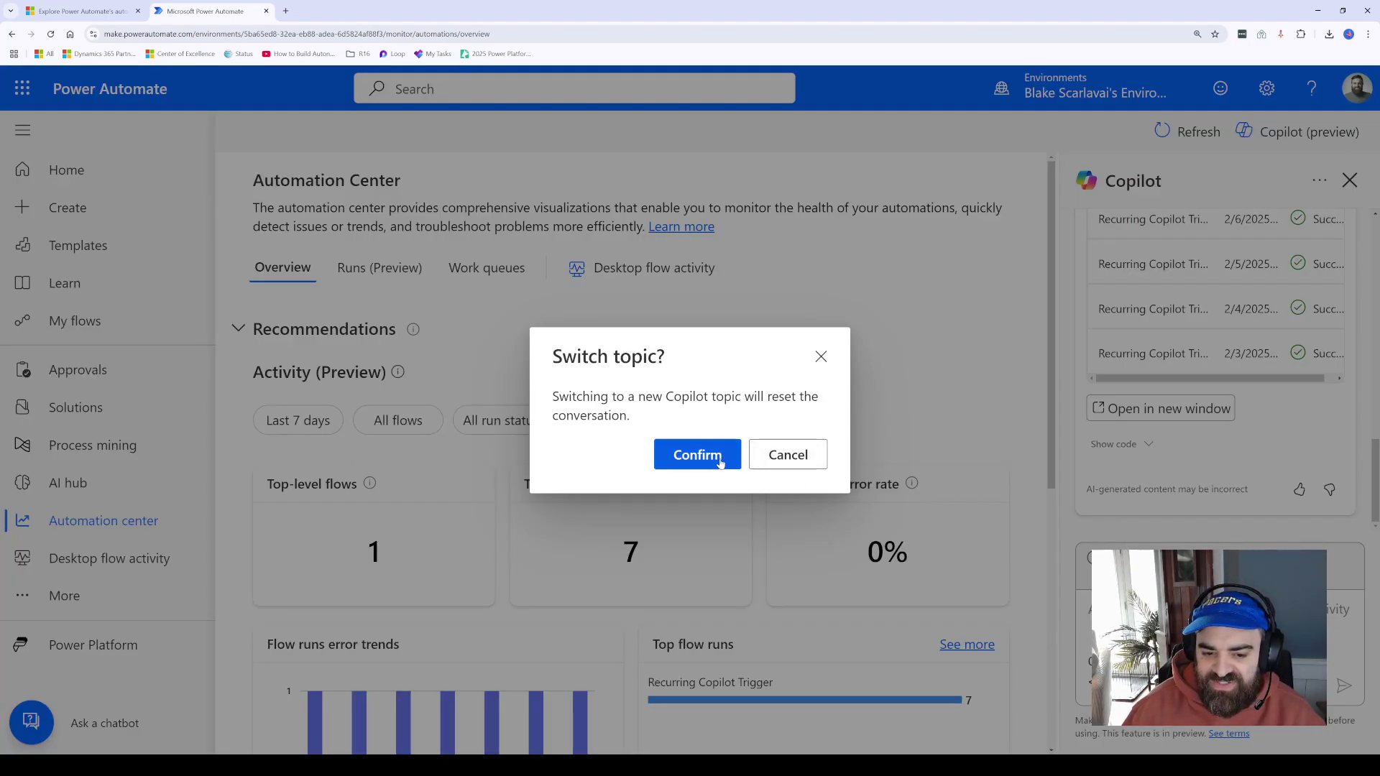
{"action": "left_click", "coordinate": [697, 454]}
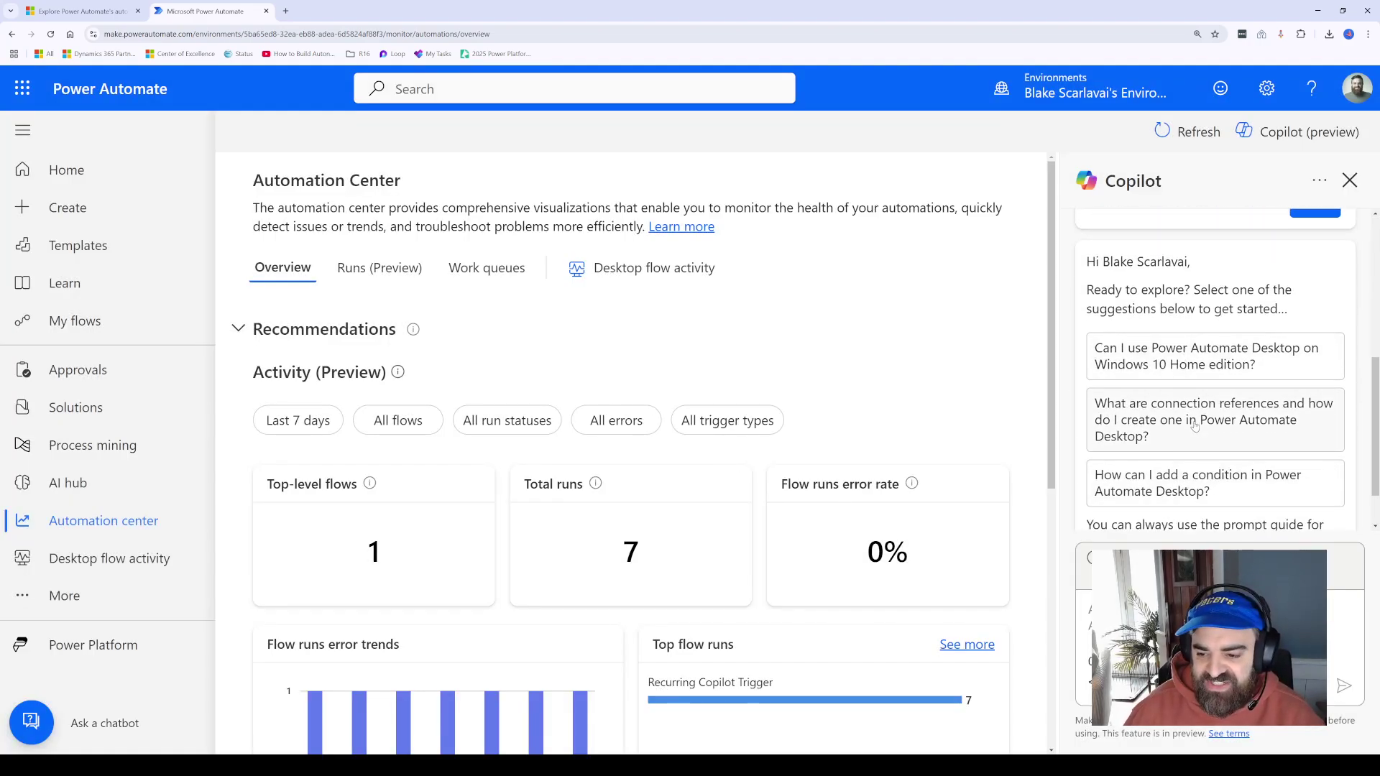
Ask Copilot the suggested question "What are connection references and how do I create one in Power Automate Desktop?" and review the suggestions
{"action": "scroll", "coordinate": [1188, 370], "scroll_direction": "down", "scroll_amount": 1}
{"action": "left_click", "coordinate": [1187, 369]}
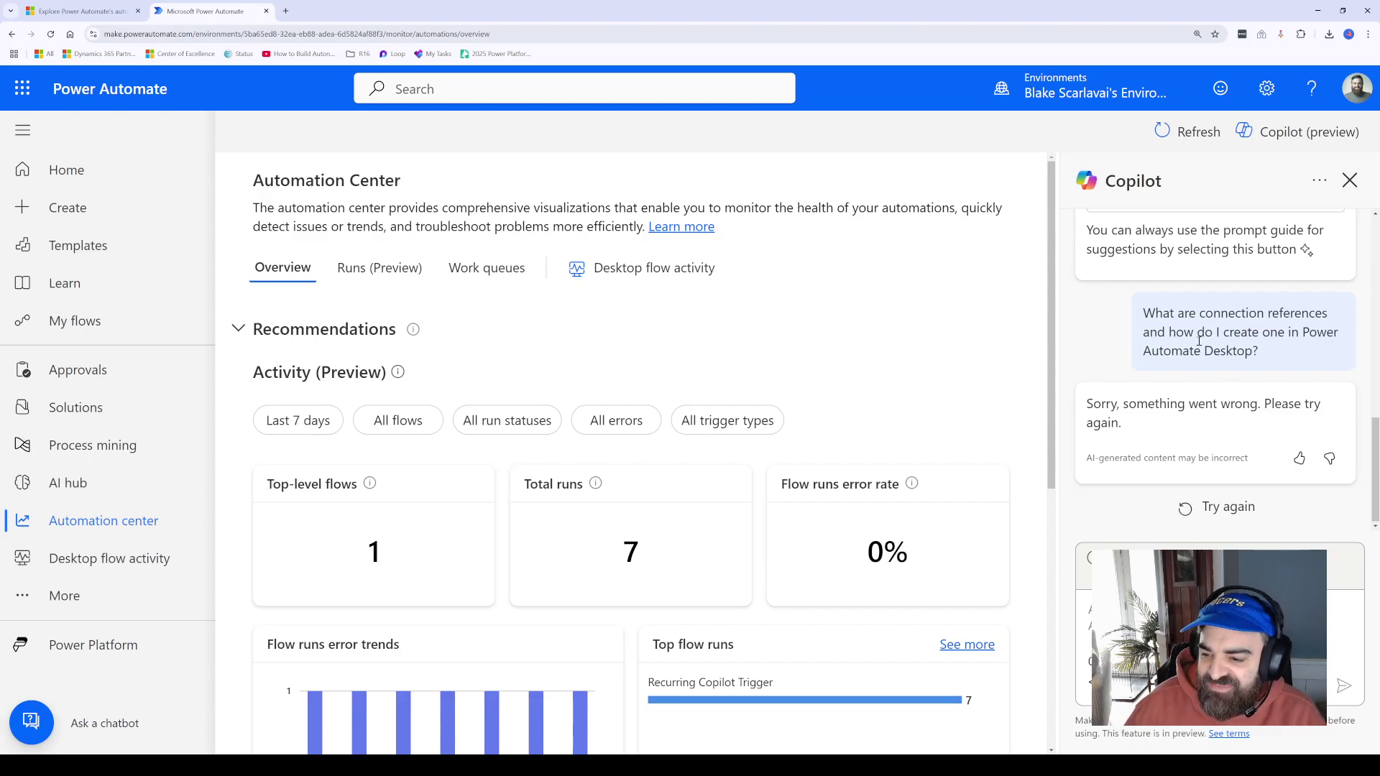
{"action": "scroll", "coordinate": [1220, 396], "scroll_direction": "up", "scroll_amount": 6}
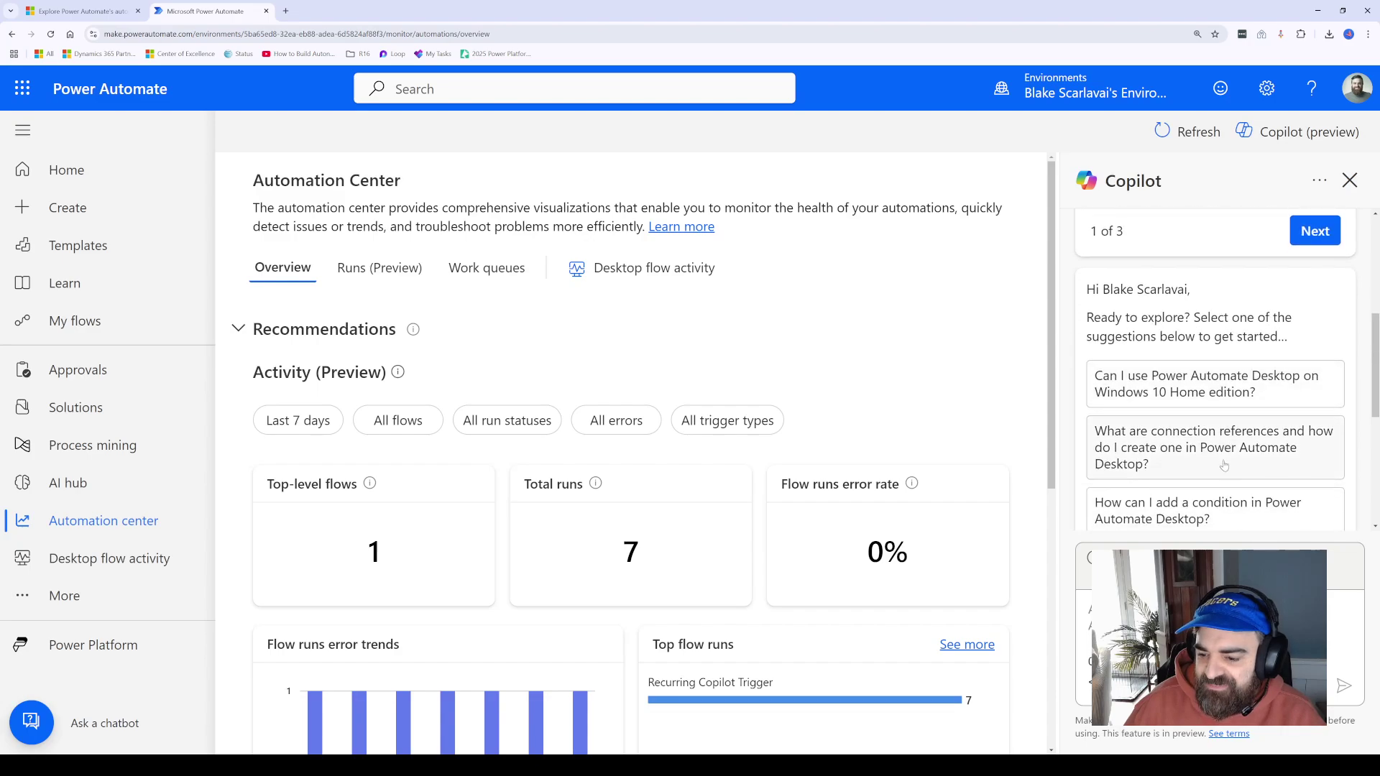
{"action": "scroll", "coordinate": [1237, 449], "scroll_direction": "down", "scroll_amount": 2}
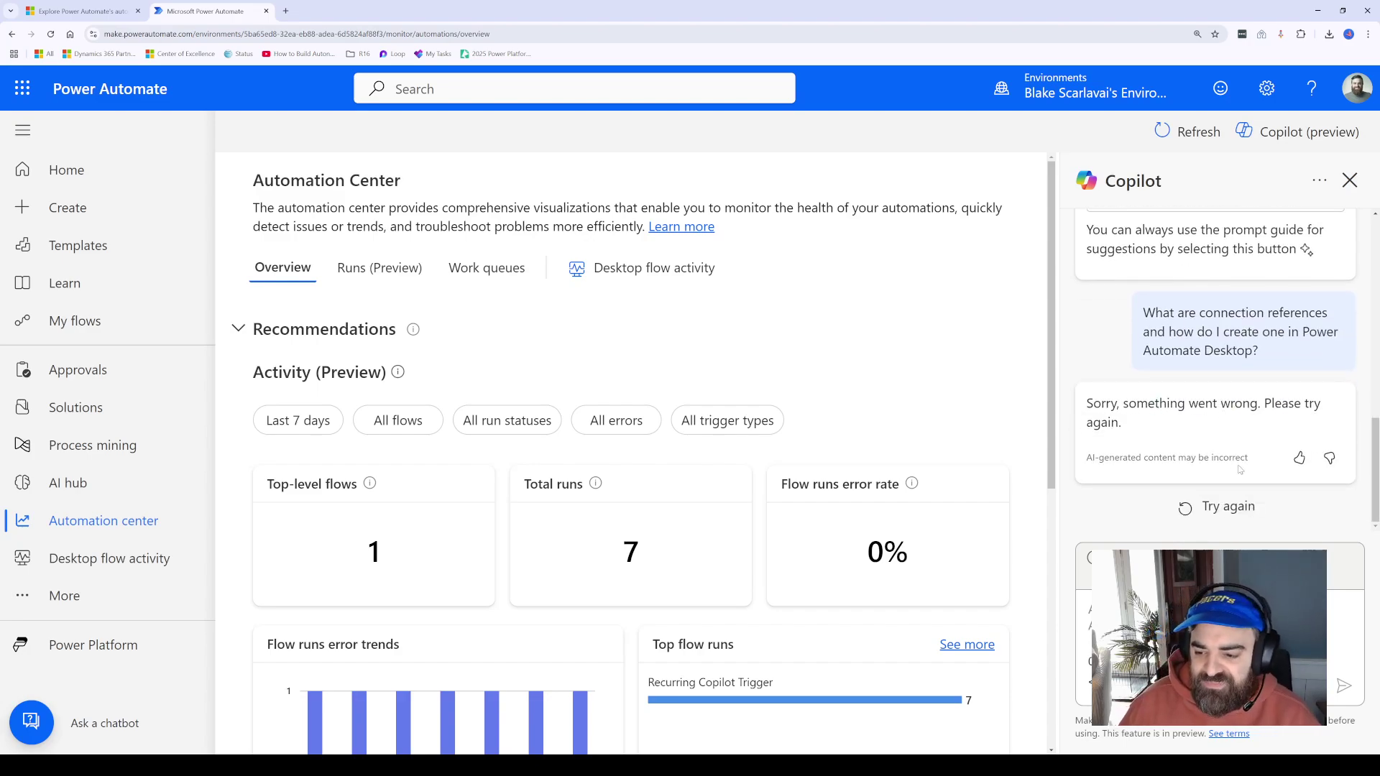
{"action": "scroll", "coordinate": [1217, 400], "scroll_direction": "up", "scroll_amount": 5}
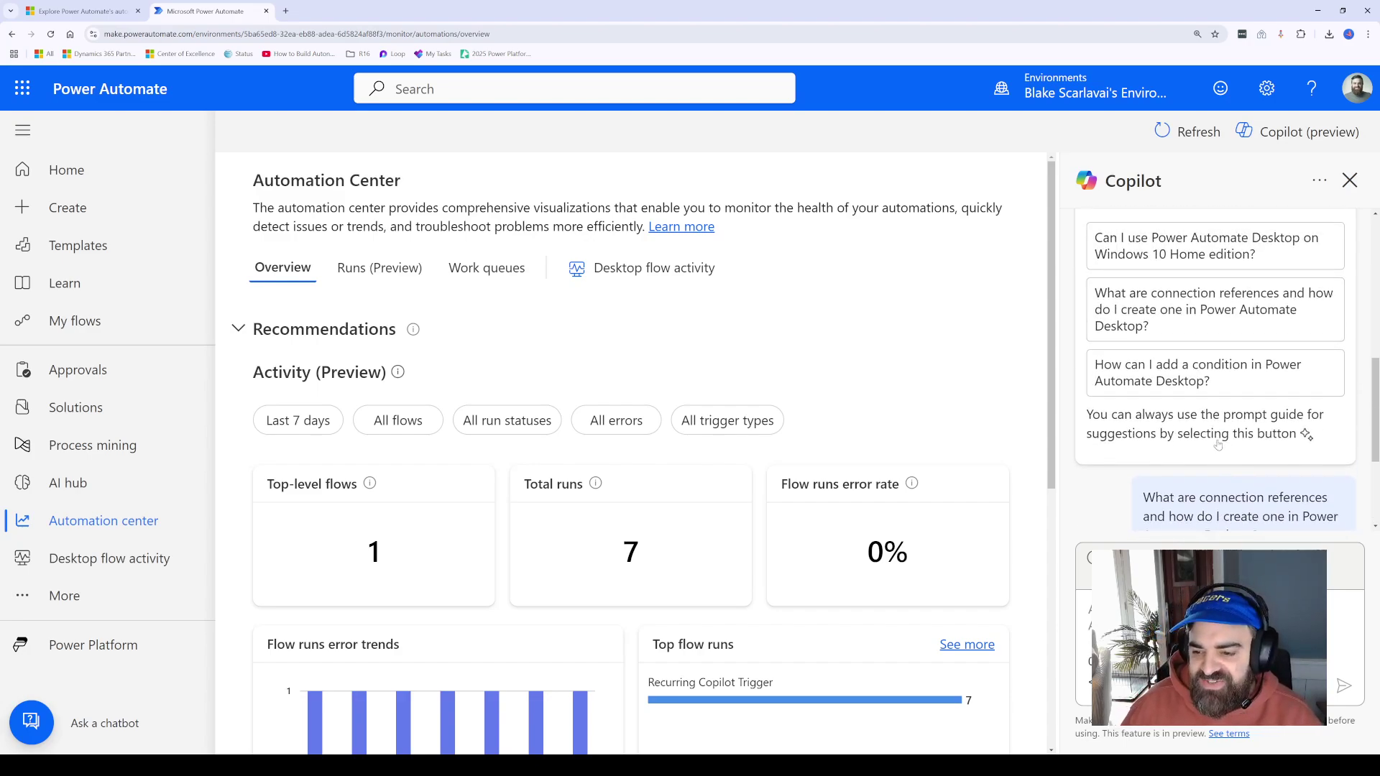
{"action": "scroll", "coordinate": [1176, 476], "scroll_direction": "down", "scroll_amount": 2}
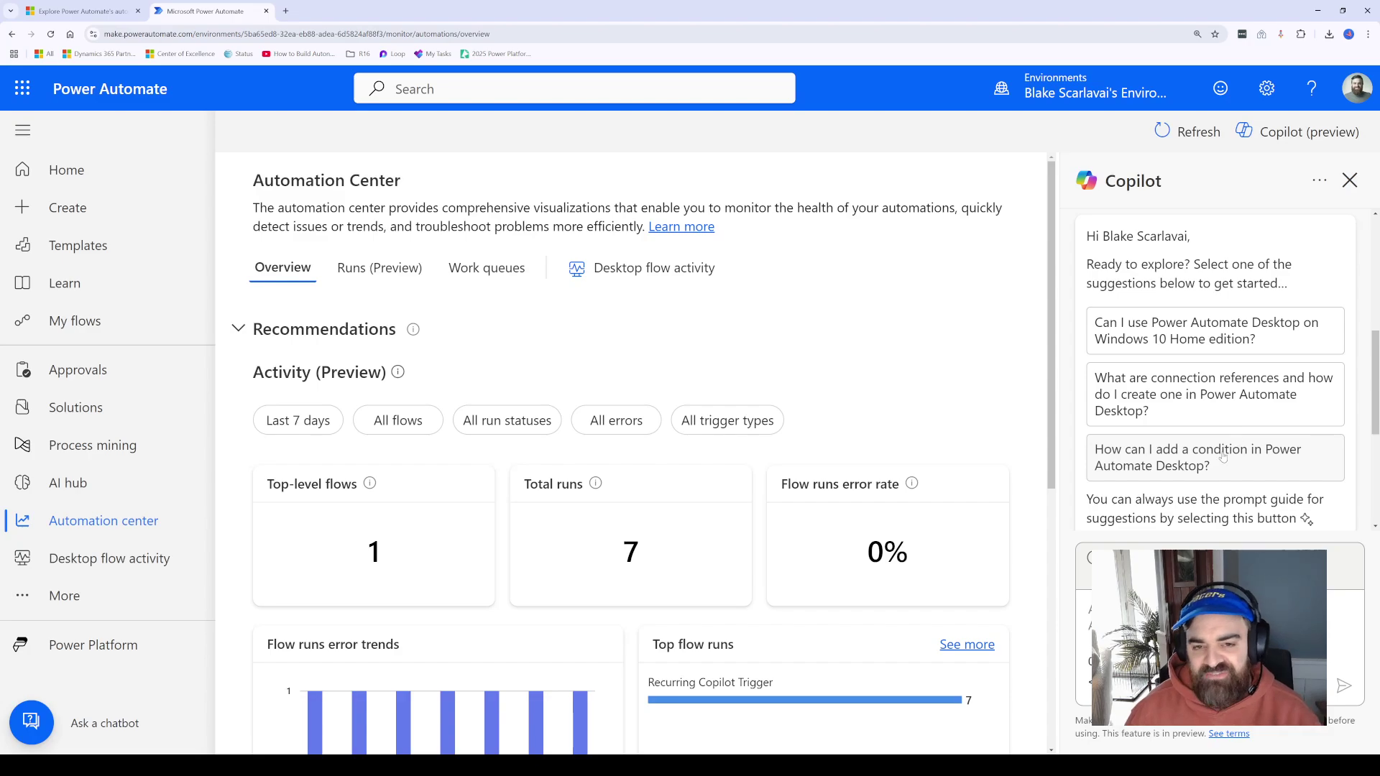
{"action": "left_click", "coordinate": [1222, 417]}
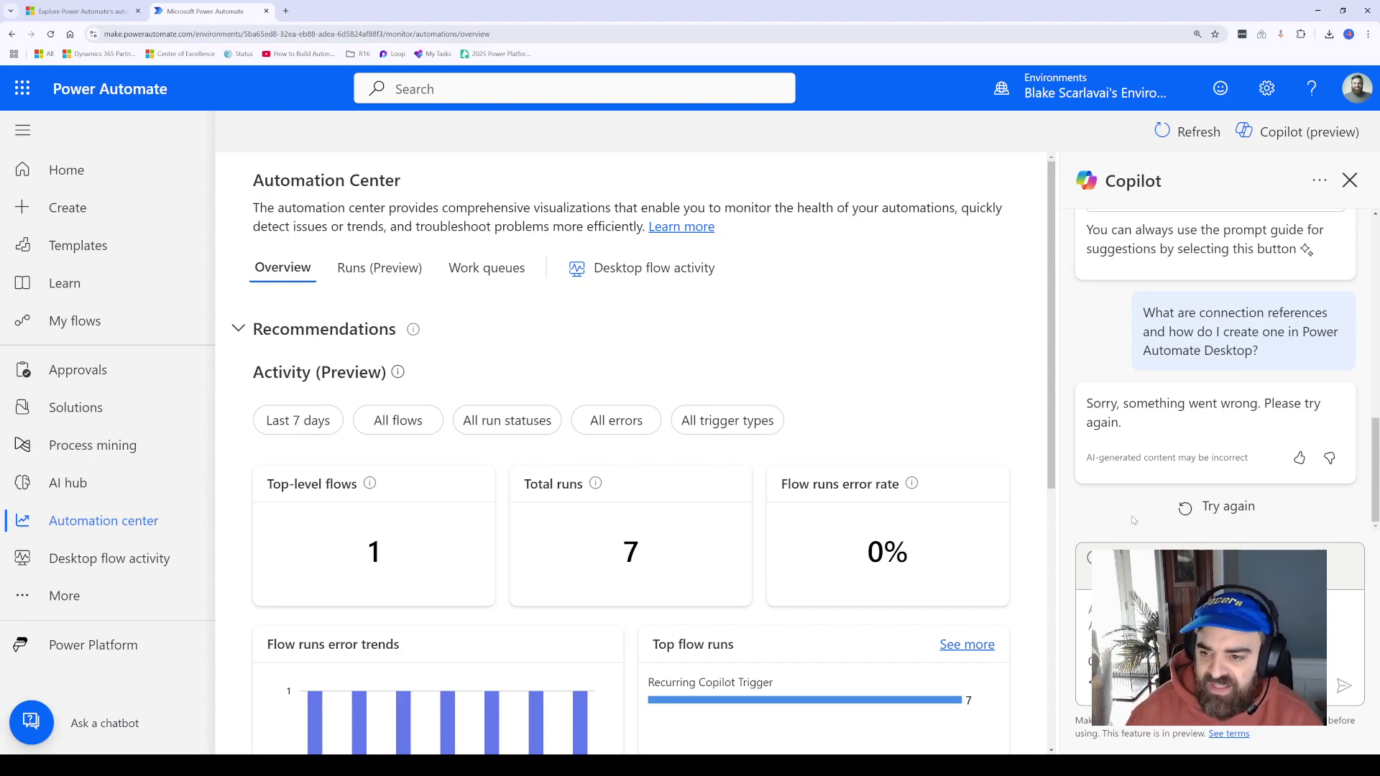
Review the overview dashboard once more, from the activity filters down to the top flow runs and flow run failures
{"action": "scroll", "coordinate": [564, 456], "scroll_direction": "down", "scroll_amount": 6}
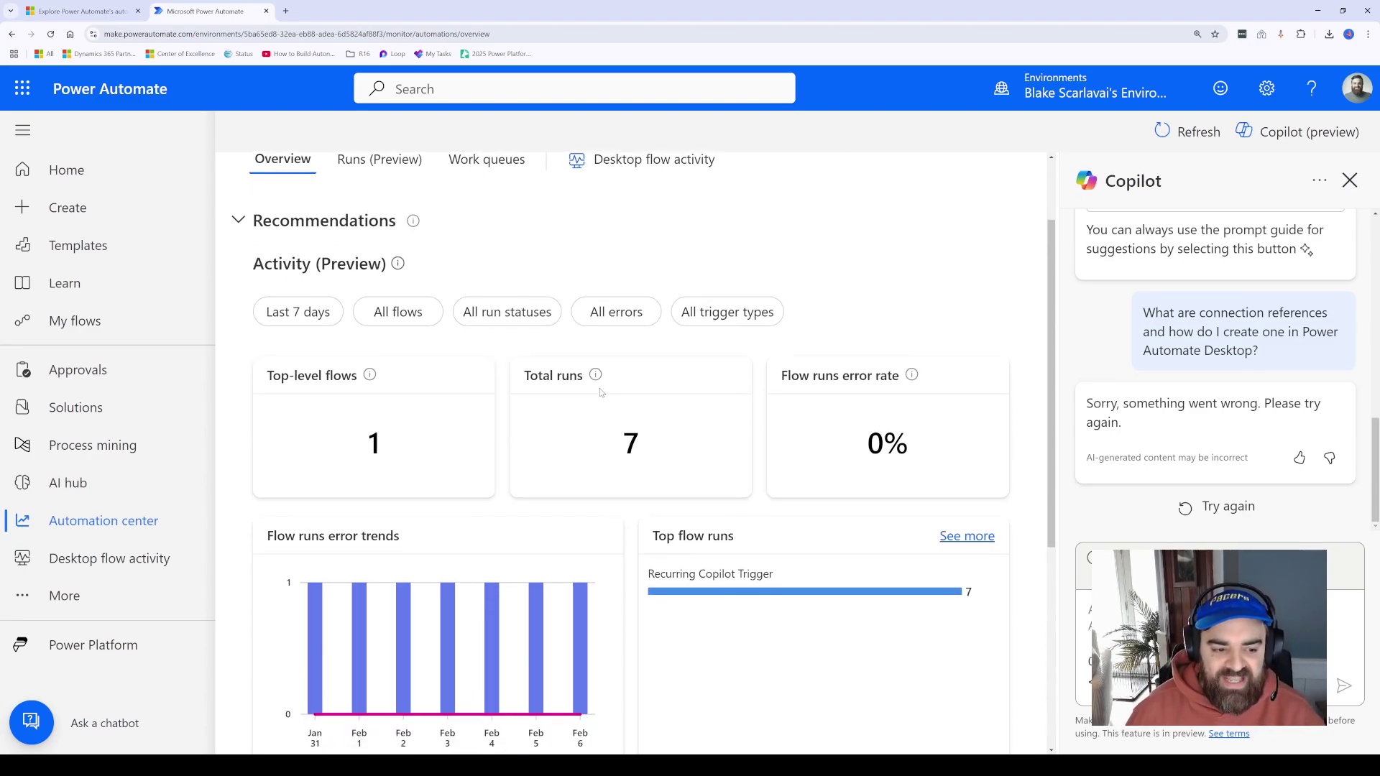
{"action": "scroll", "coordinate": [623, 417], "scroll_direction": "up", "scroll_amount": 6}
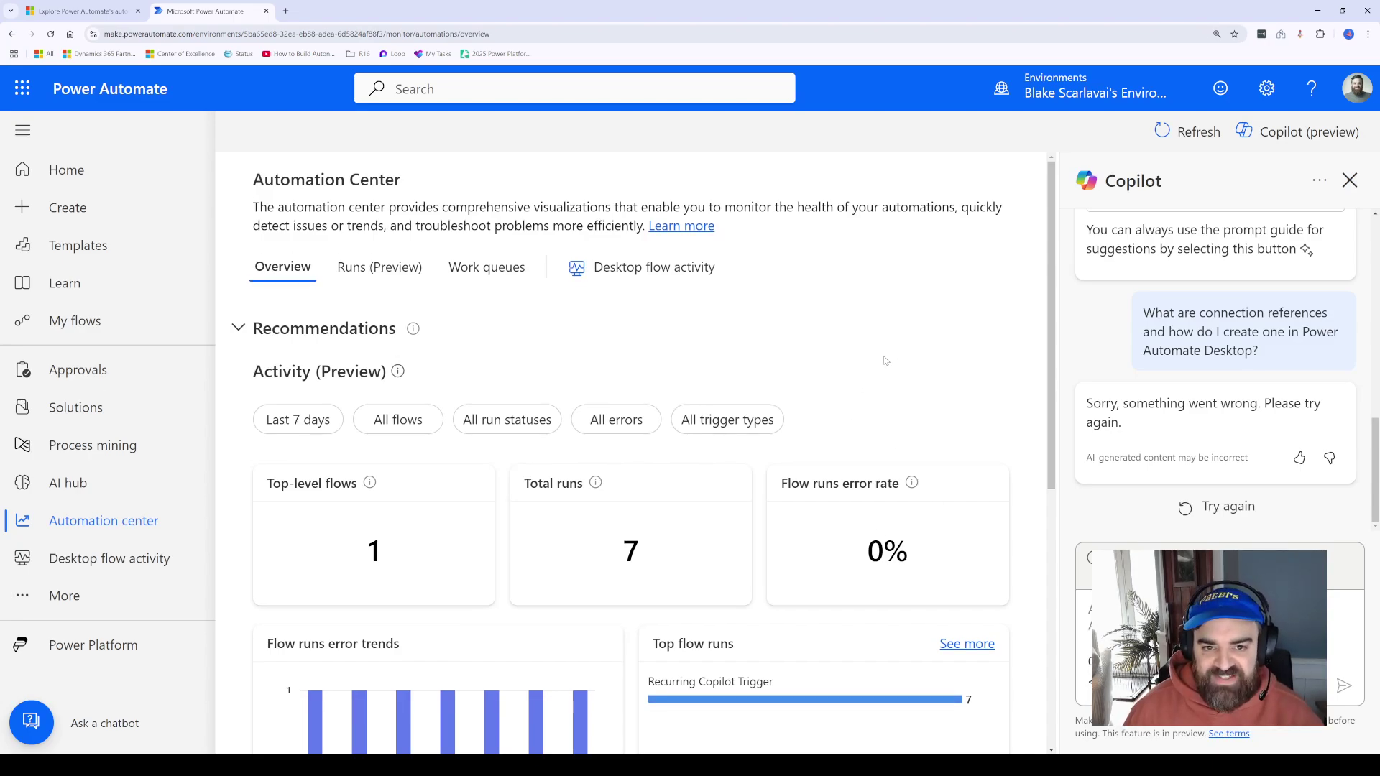
{"action": "scroll", "coordinate": [751, 460], "scroll_direction": "down", "scroll_amount": 4}
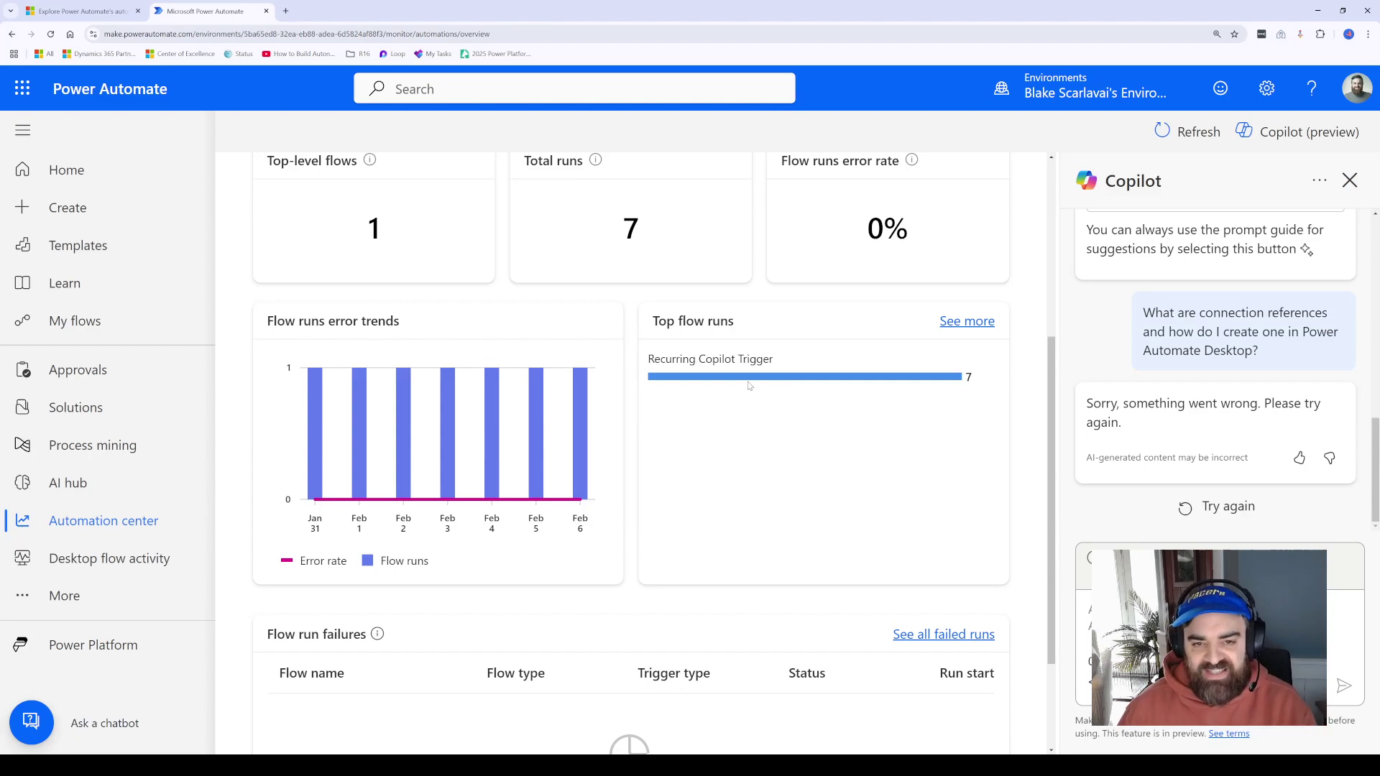
{"action": "scroll", "coordinate": [744, 417], "scroll_direction": "up", "scroll_amount": 1}
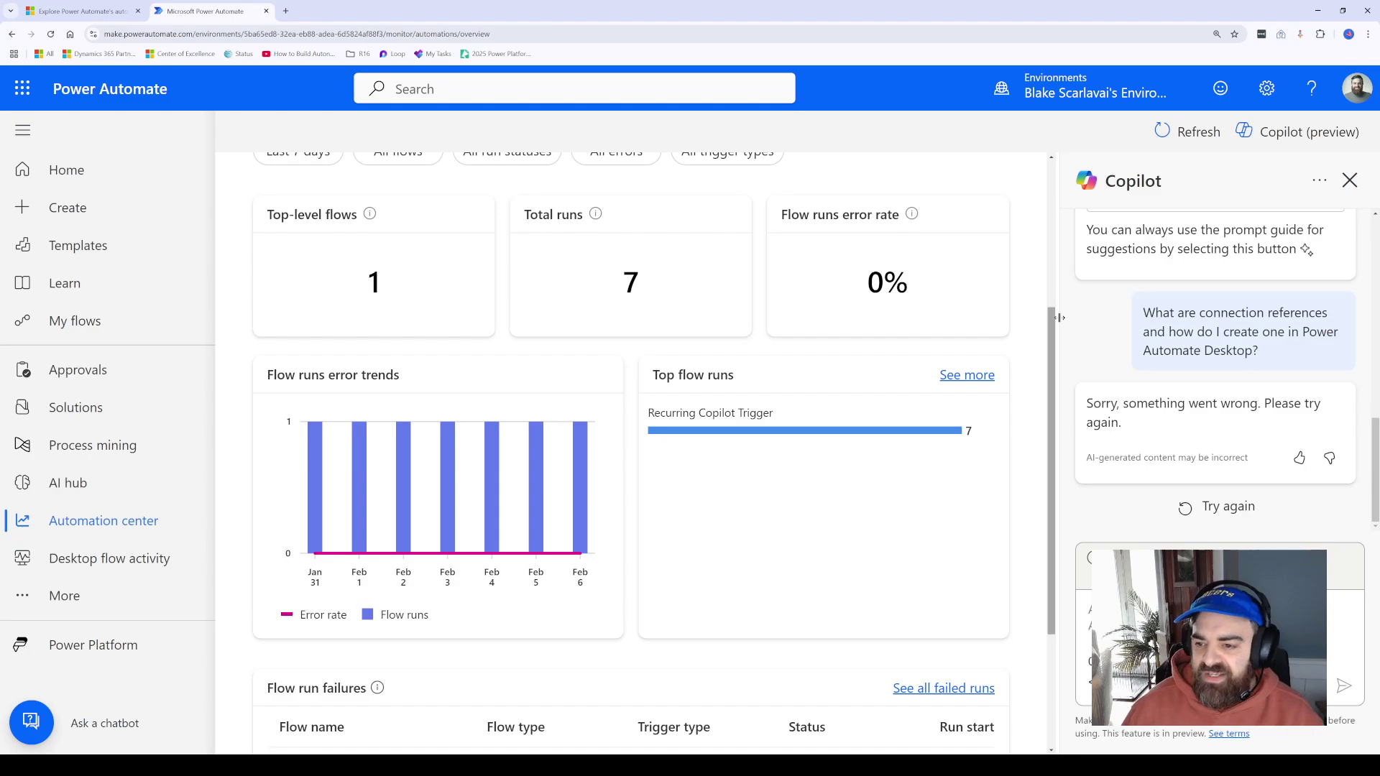
{"action": "scroll", "coordinate": [826, 466], "scroll_direction": "down", "scroll_amount": 2}
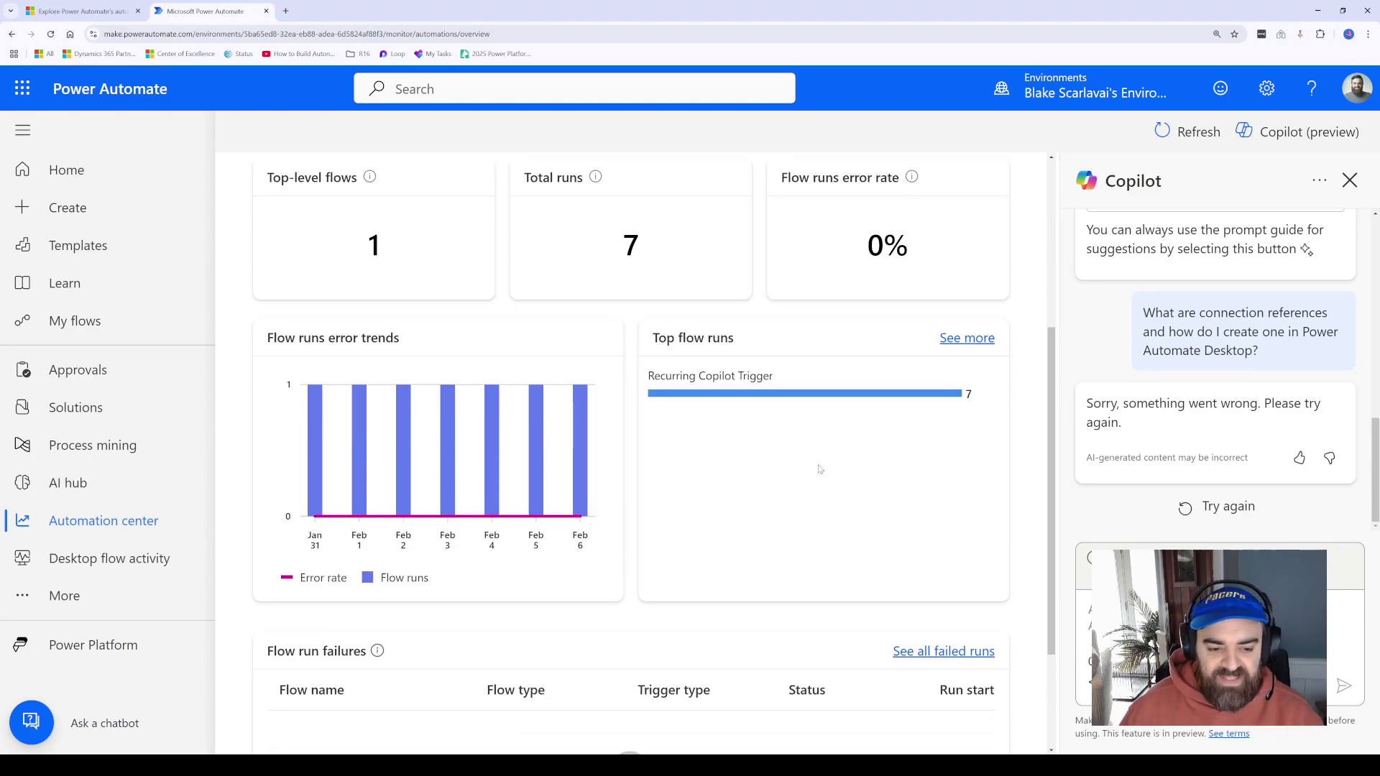